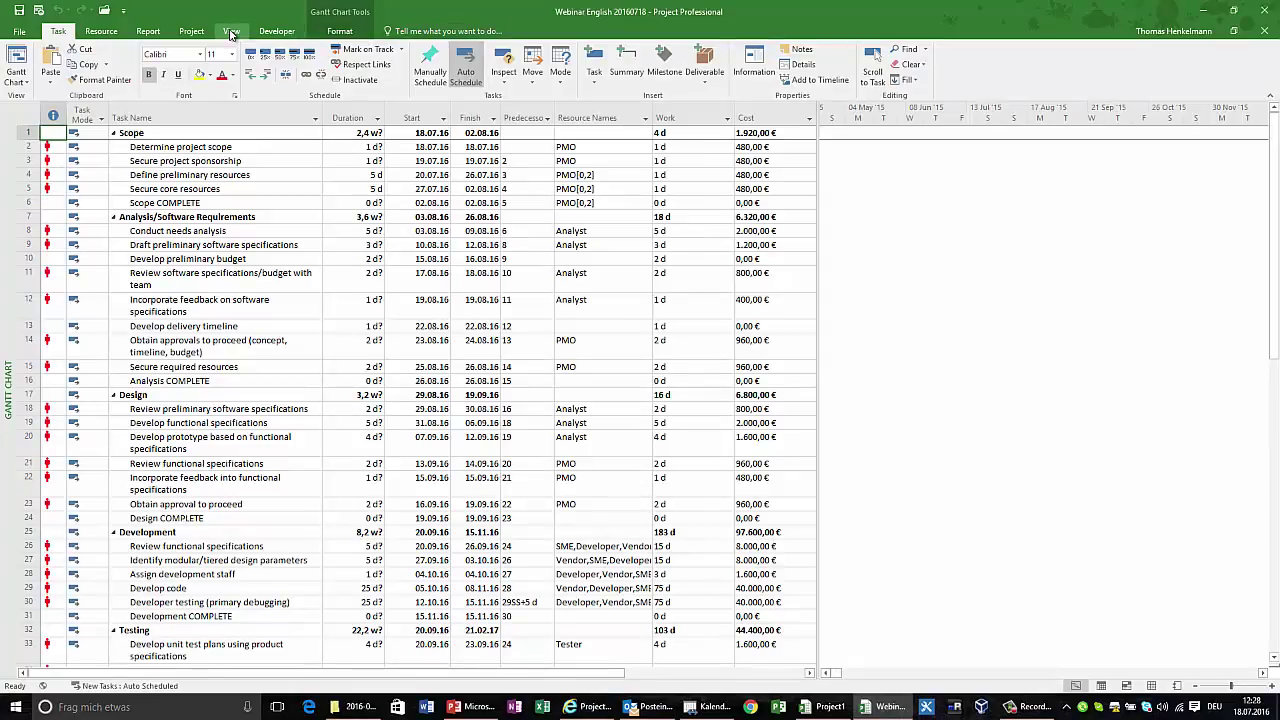
Fit the entire project into the Gantt timeline and select the Scope summary and Scope COMPLETE milestone.
{"action": "left_click", "coordinate": [231, 31]}
{"action": "left_click", "coordinate": [630, 72]}
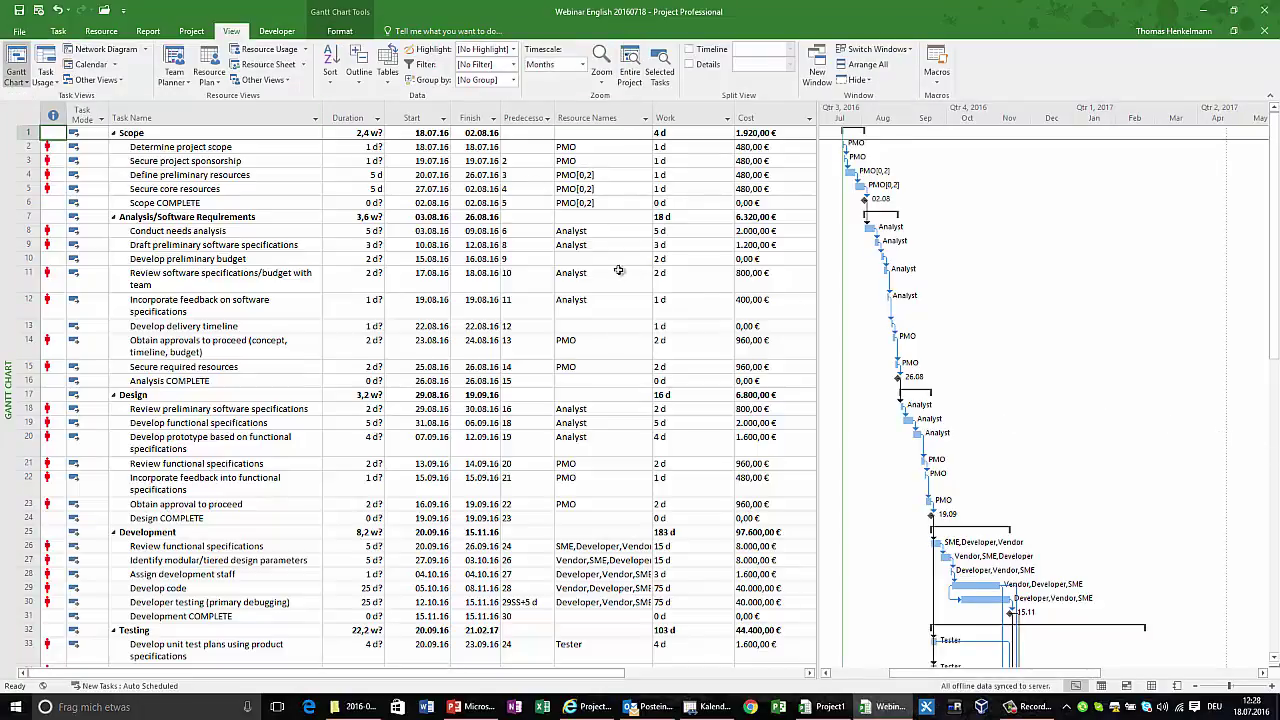
{"action": "left_click", "coordinate": [175, 134]}
{"action": "left_click", "coordinate": [178, 202]}
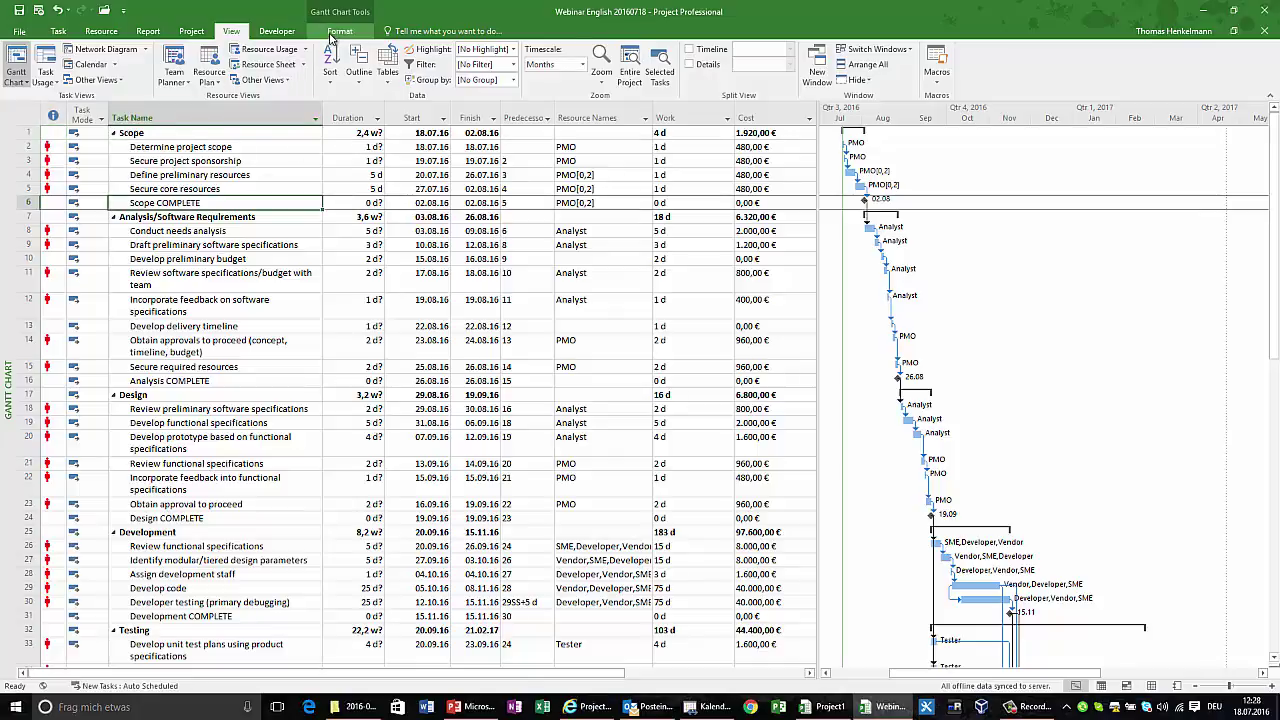
Show the project summary row for Webinar English 20160718 at the top of the task list.
{"action": "left_click", "coordinate": [338, 31]}
{"action": "left_click", "coordinate": [1037, 64]}
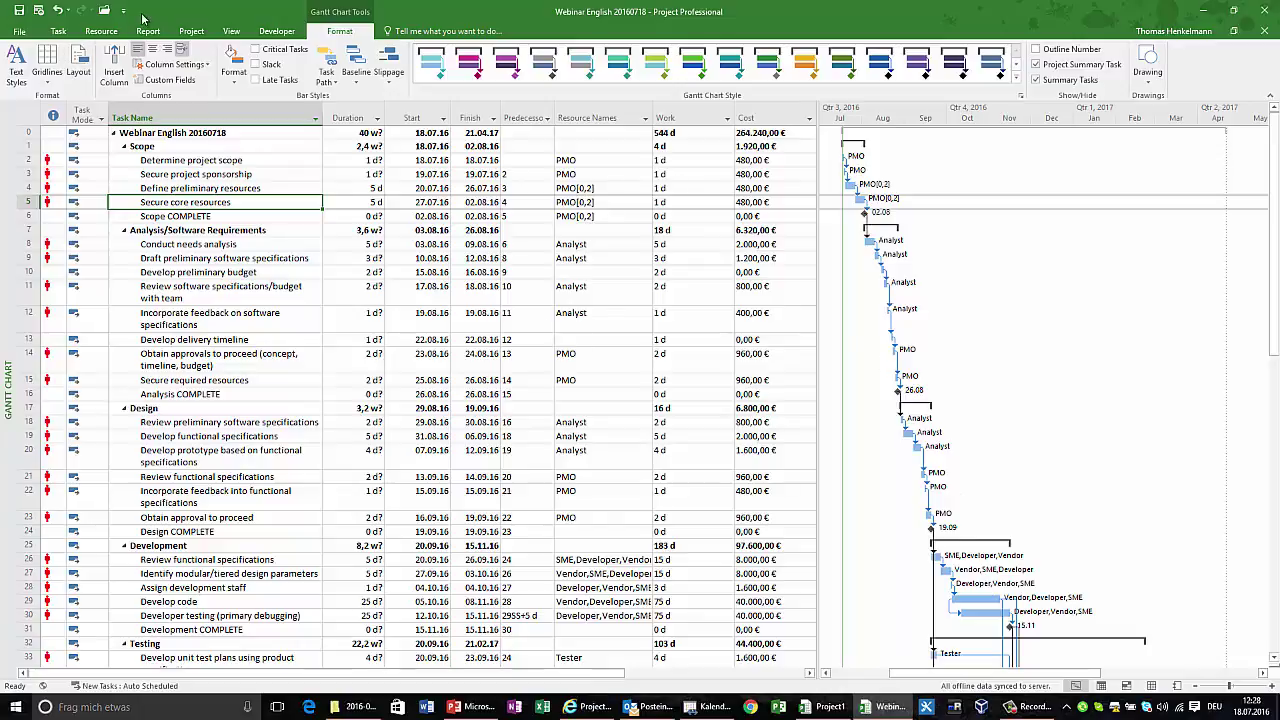
{"action": "left_click", "coordinate": [100, 31]}
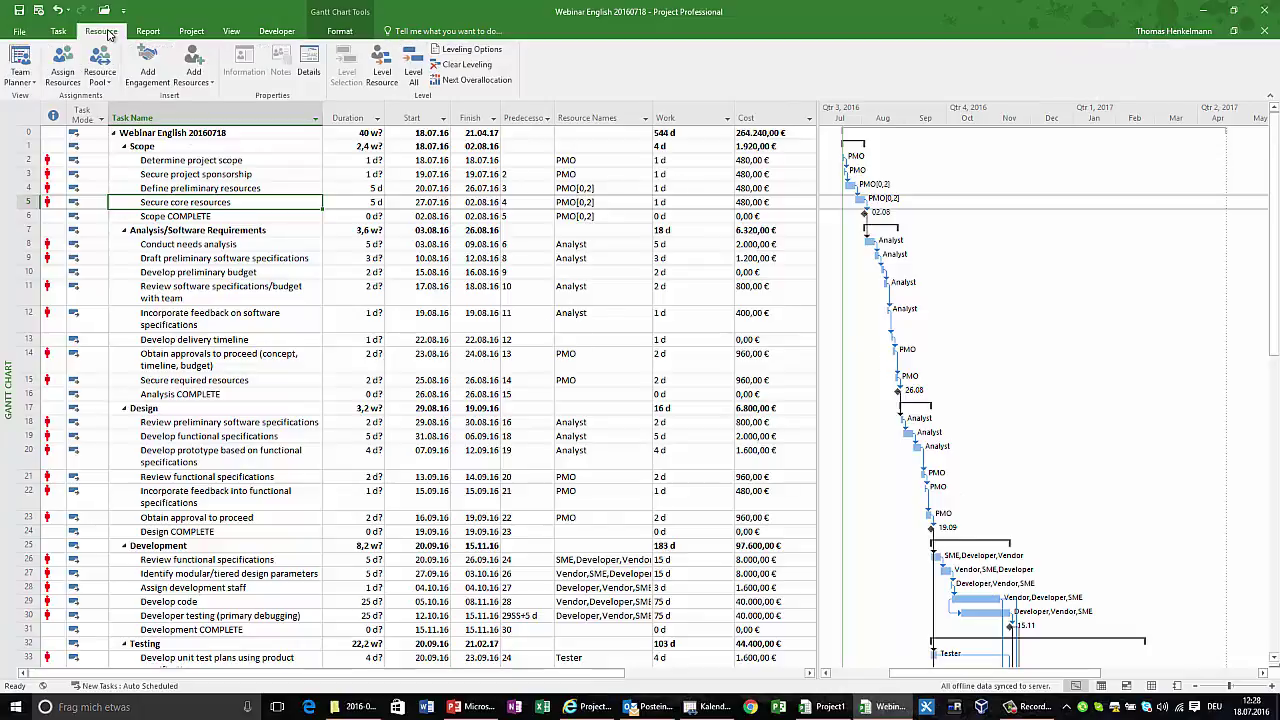
Use Build Team from Enterprise to match the Analyst role and replace it with the named analyst.
{"action": "left_click", "coordinate": [198, 72]}
{"action": "left_click", "coordinate": [250, 96]}
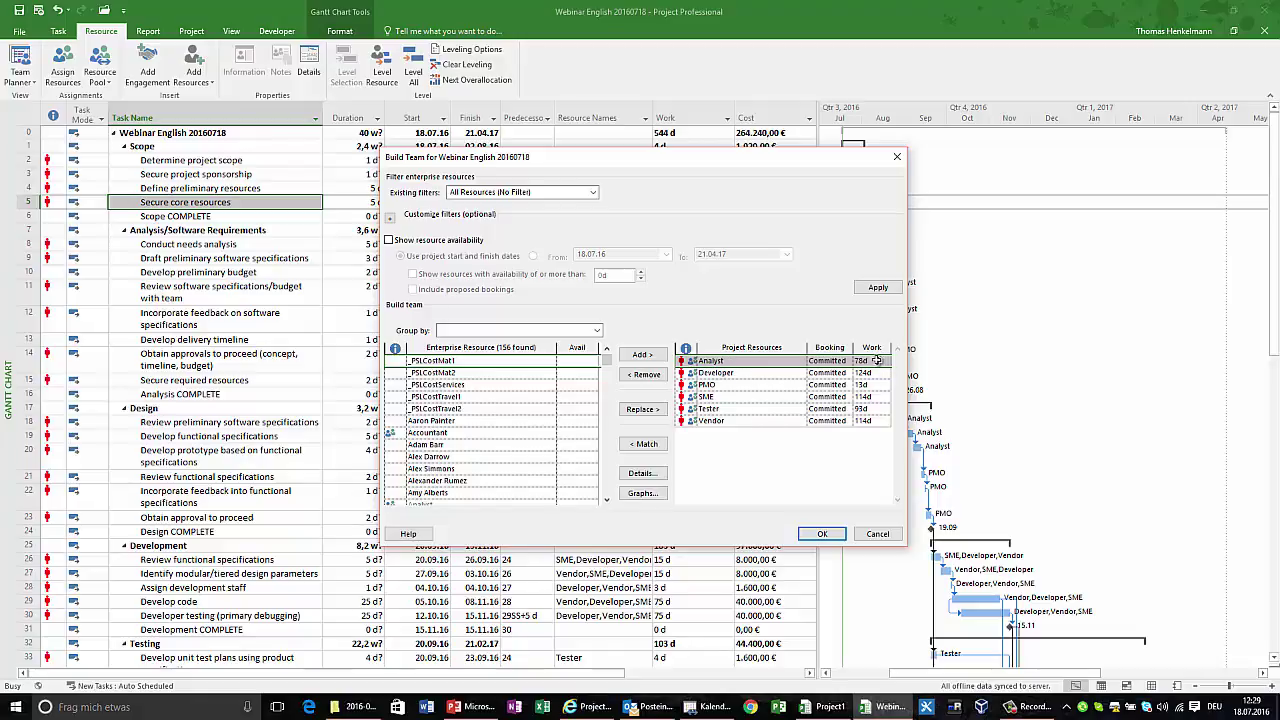
{"action": "left_click", "coordinate": [644, 445]}
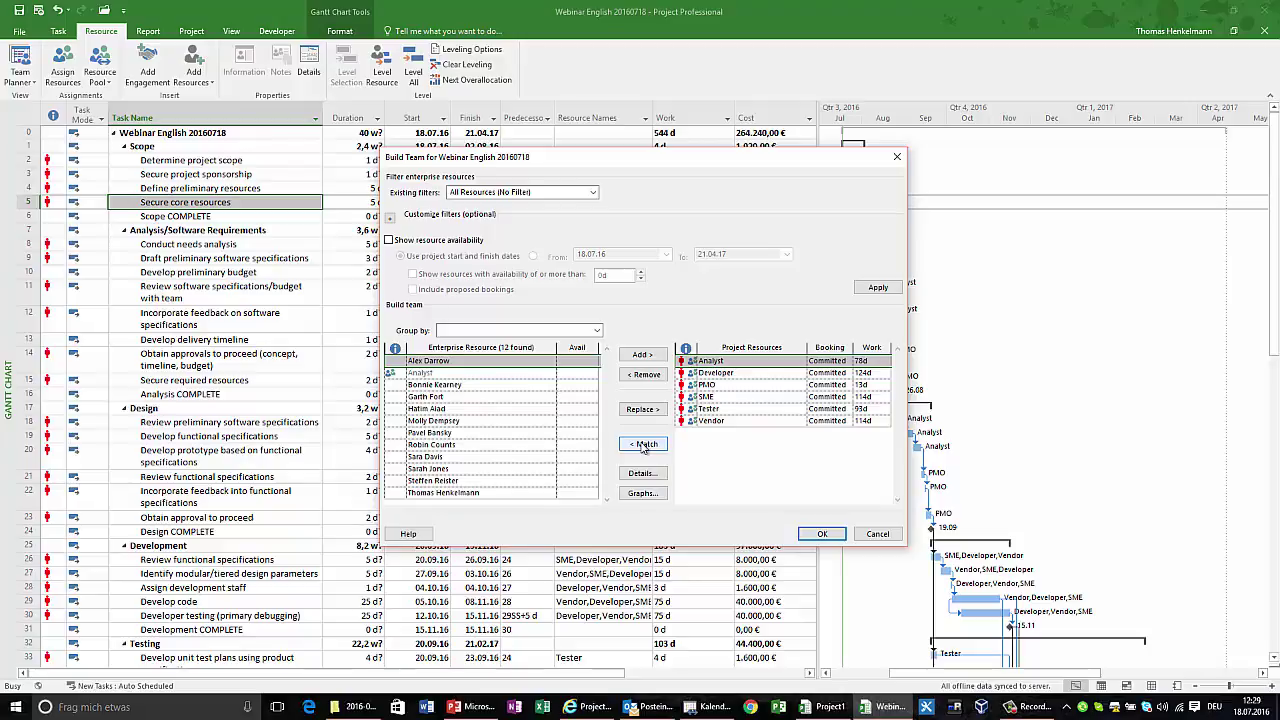
{"action": "left_click", "coordinate": [436, 493]}
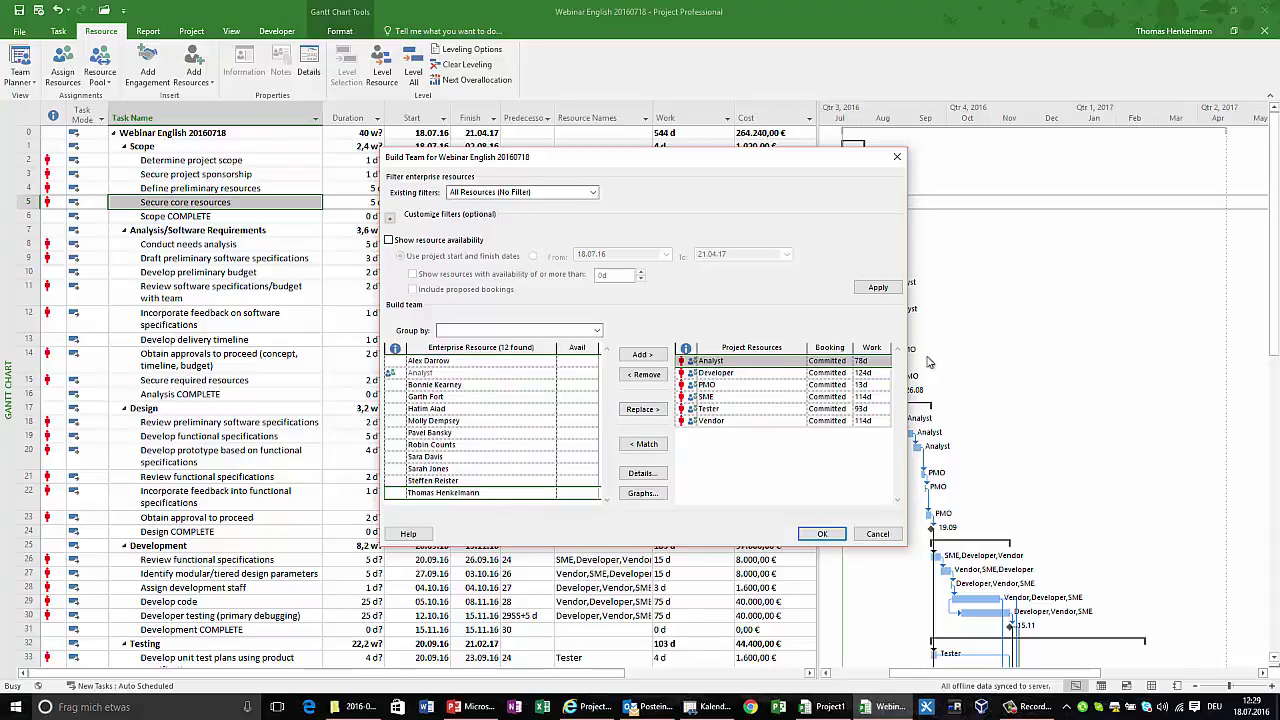
{"action": "left_click", "coordinate": [641, 409]}
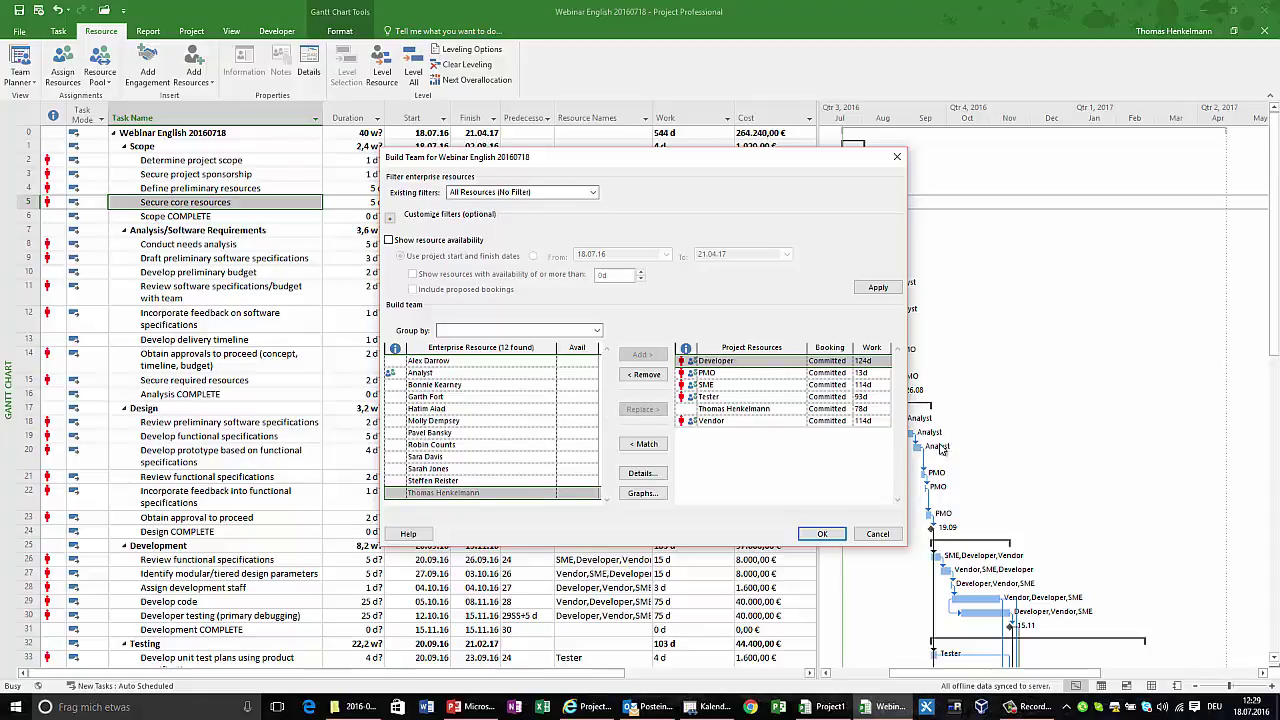
{"action": "left_click", "coordinate": [822, 534]}
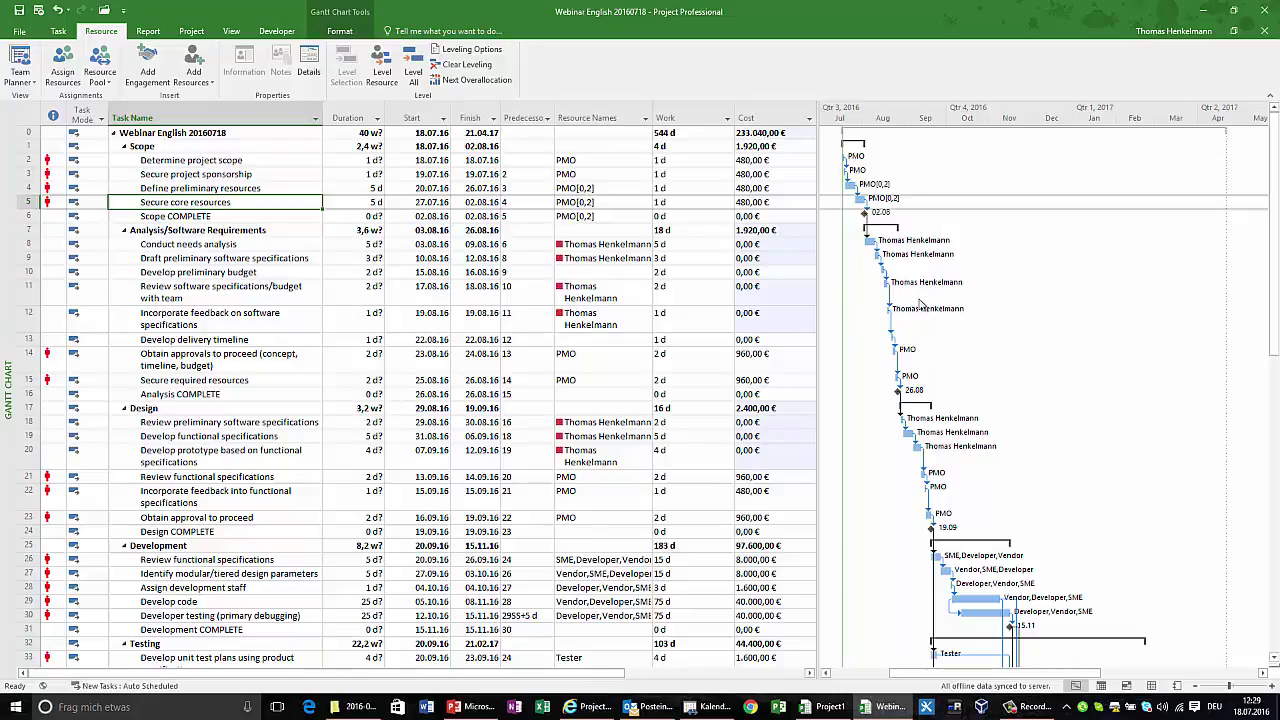
Switch to the Resource Plan view and select the named analyst's resource row.
{"action": "left_click", "coordinate": [232, 33]}
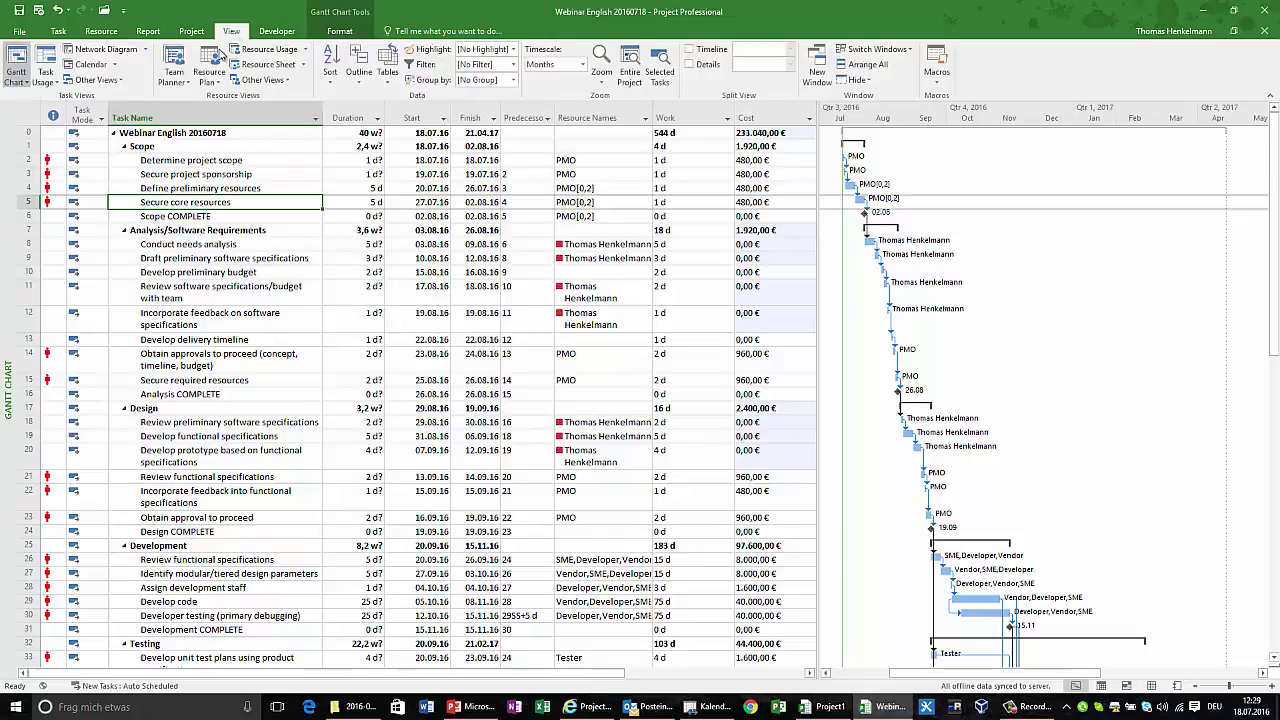
{"action": "left_click", "coordinate": [209, 62]}
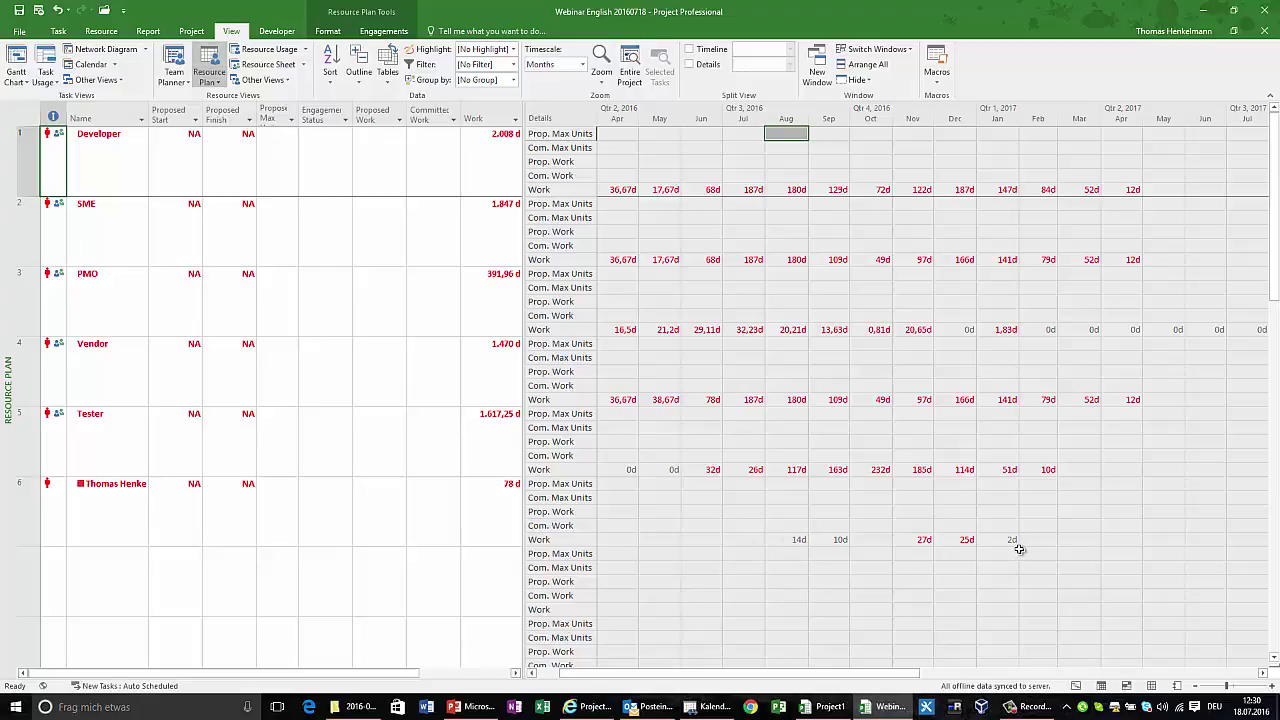
{"action": "scroll", "coordinate": [900, 515], "scroll_direction": "down", "scroll_amount": 3}
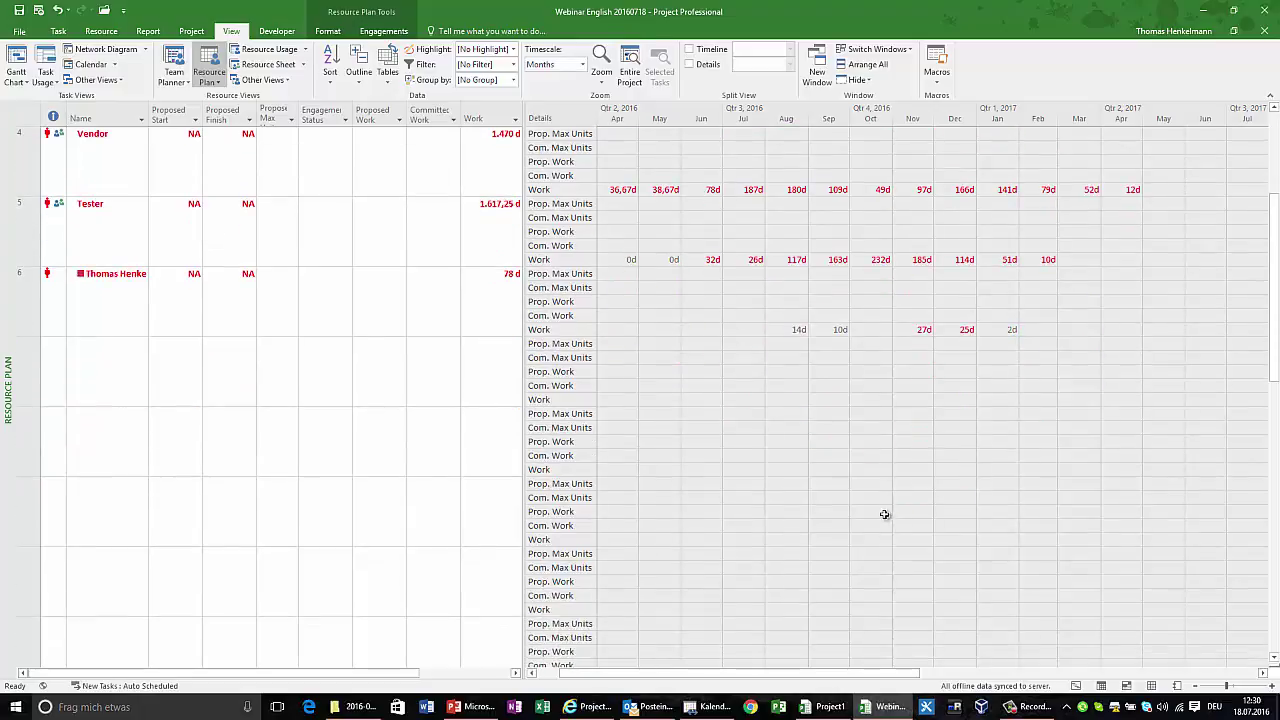
{"action": "left_click", "coordinate": [85, 311]}
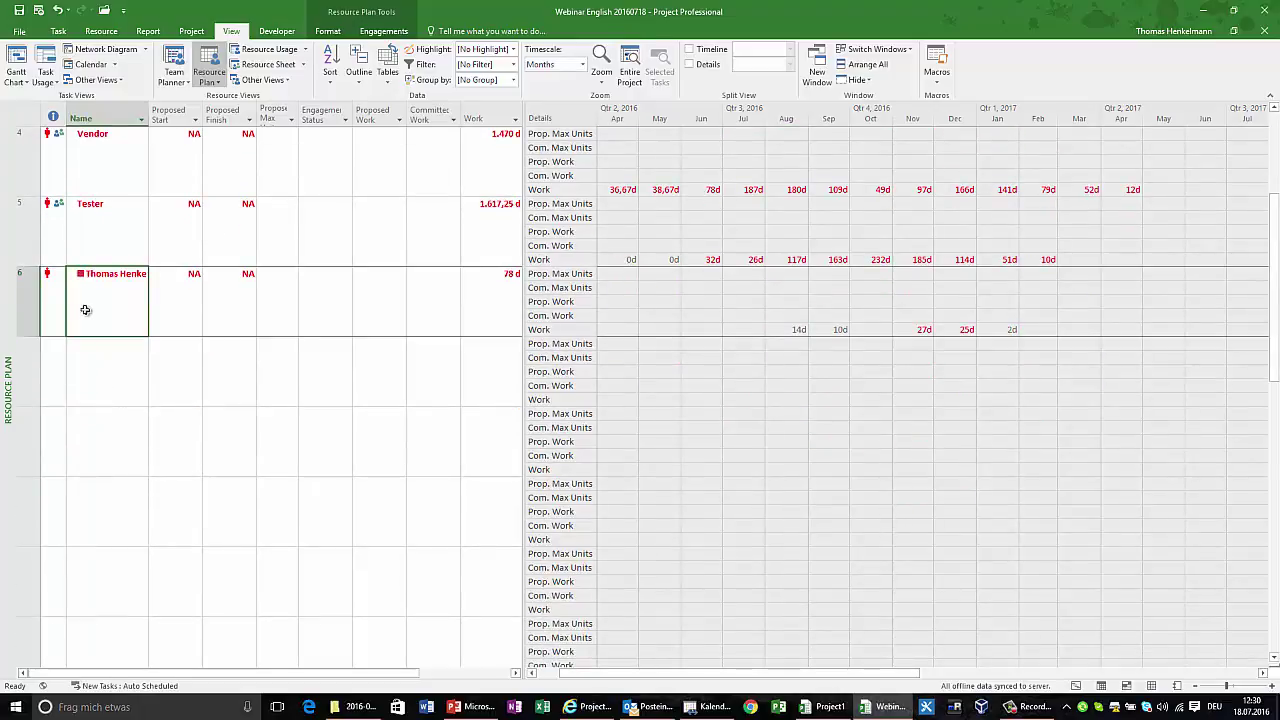
{"action": "left_click", "coordinate": [385, 32]}
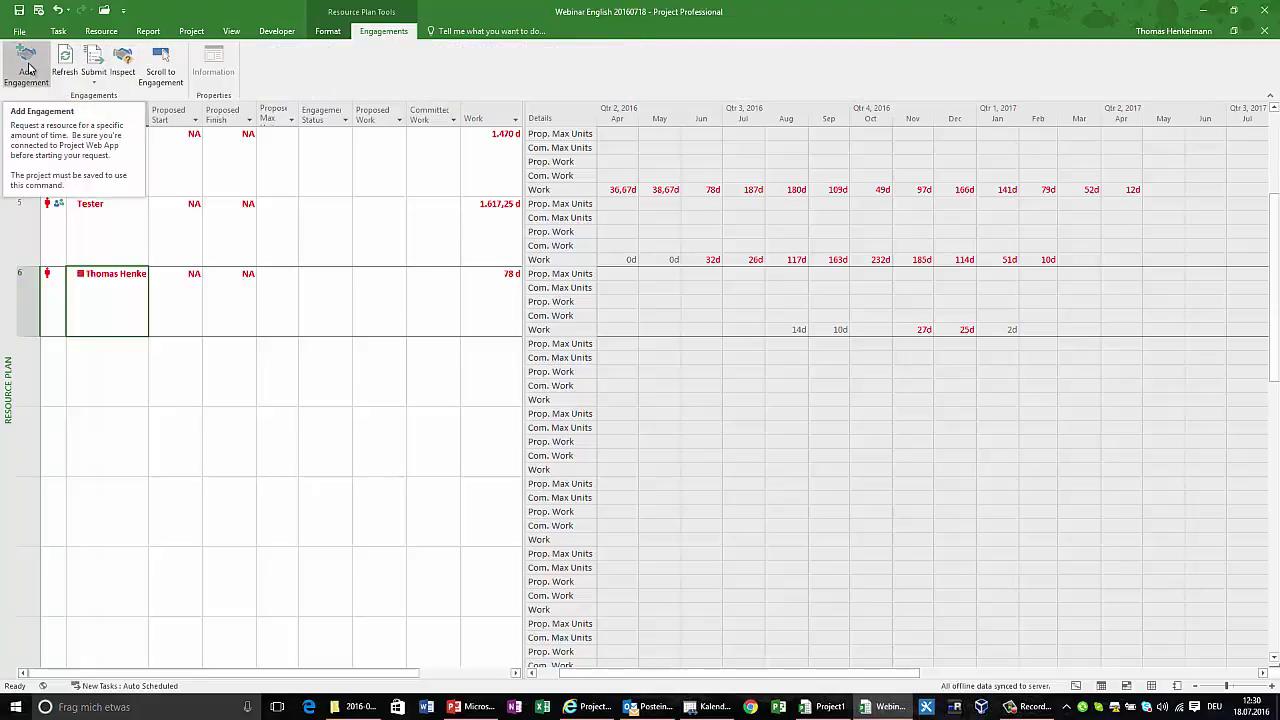
Add a new engagement for the analyst with the description 'need him as an analyst'.
{"action": "left_click", "coordinate": [28, 68]}
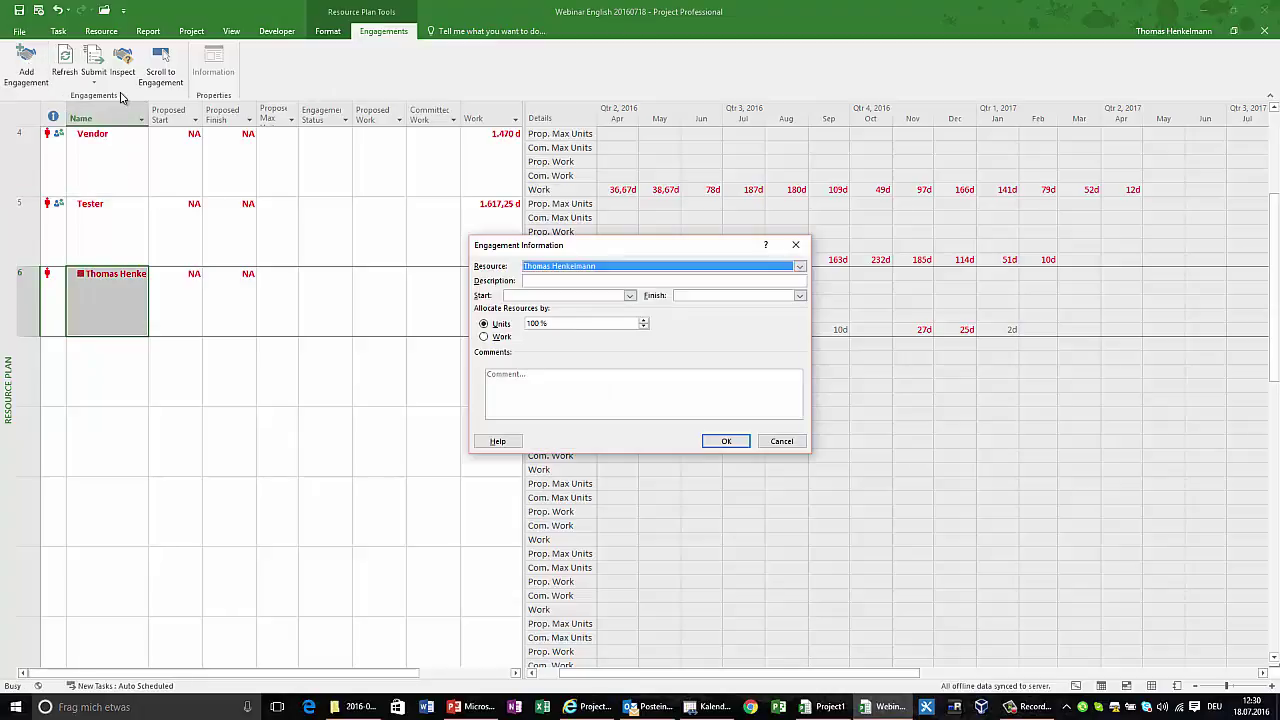
{"action": "left_click_drag", "start_coordinate": [630, 250], "coordinate": [641, 358]}
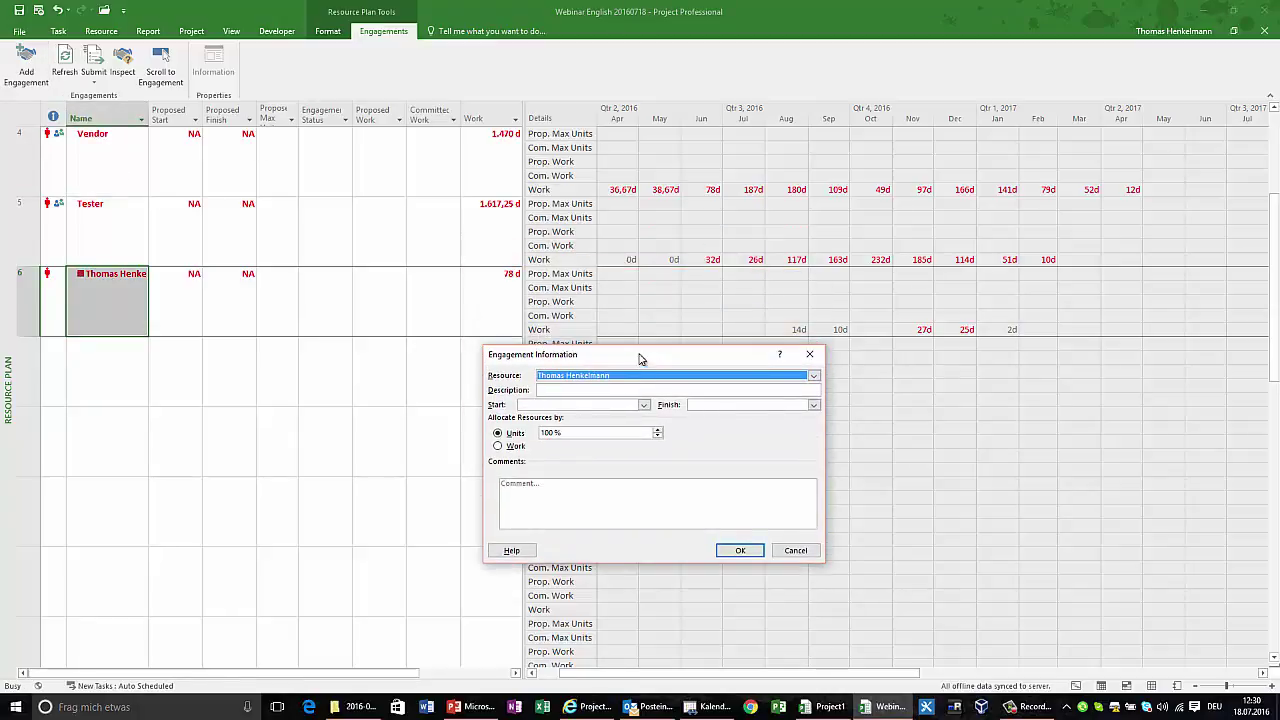
{"action": "left_click", "coordinate": [593, 389]}
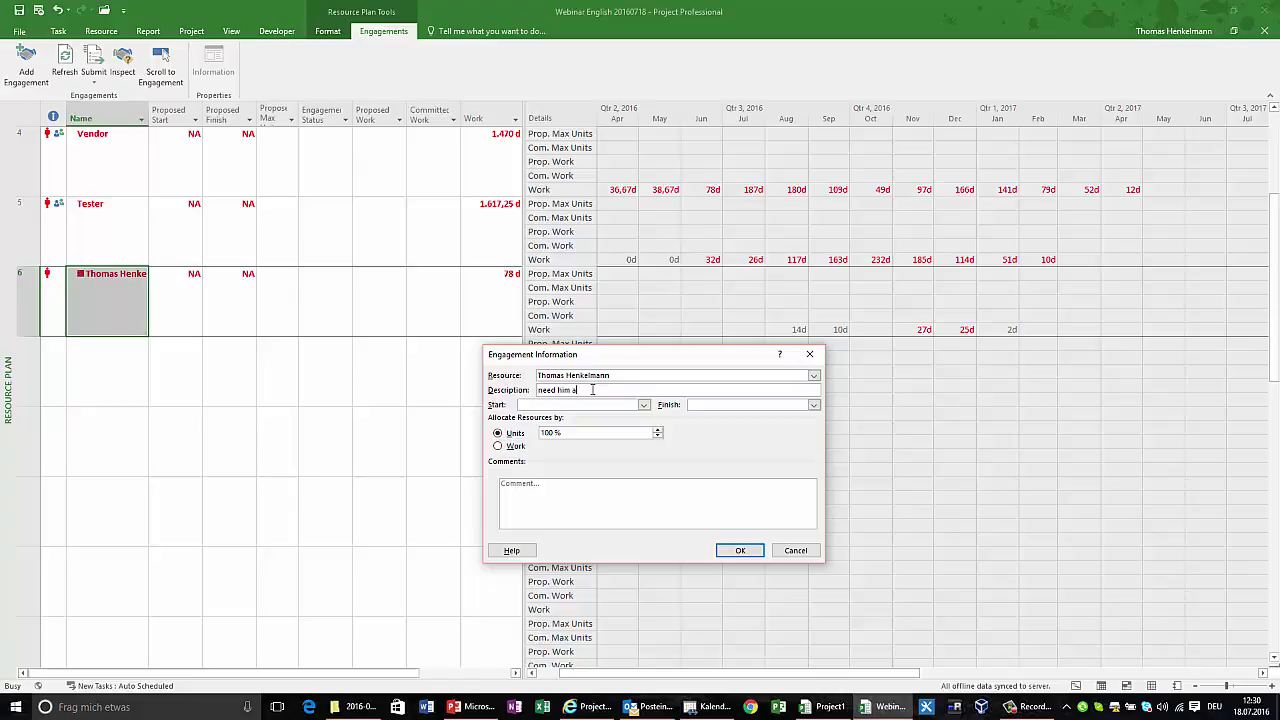
{"action": "type", "text": "need him as an analyst"}
Set the engagement to run from 01.08.16 to 31.01.17, allocated by work.
{"action": "left_click", "coordinate": [644, 404]}
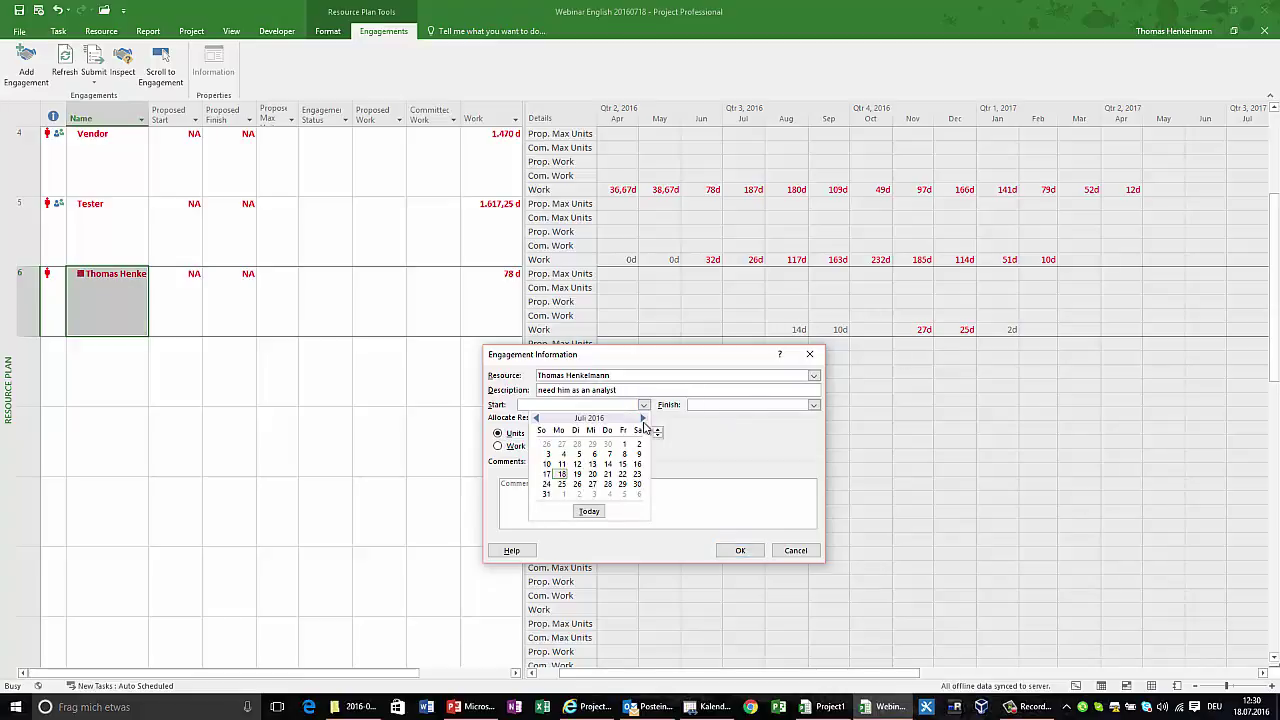
{"action": "left_click", "coordinate": [561, 494]}
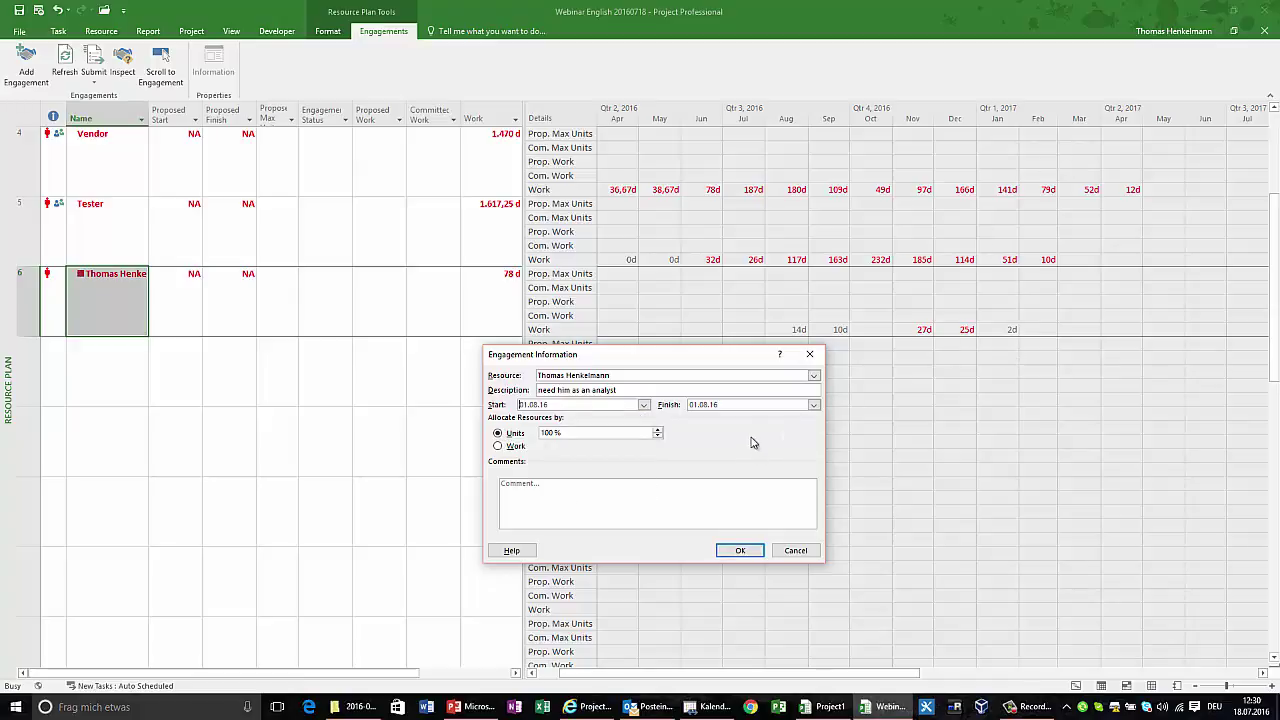
{"action": "left_click", "coordinate": [814, 404]}
{"action": "left_click", "coordinate": [813, 418]}
{"action": "left_click", "coordinate": [813, 418]}
{"action": "left_click", "coordinate": [813, 418]}
{"action": "left_click", "coordinate": [813, 418]}
{"action": "left_click", "coordinate": [813, 418]}
{"action": "left_click", "coordinate": [747, 484]}
{"action": "left_click", "coordinate": [501, 448]}
Create the draft engagement and paste the analyst's August–January work into its proposed work.
{"action": "left_click", "coordinate": [740, 550]}
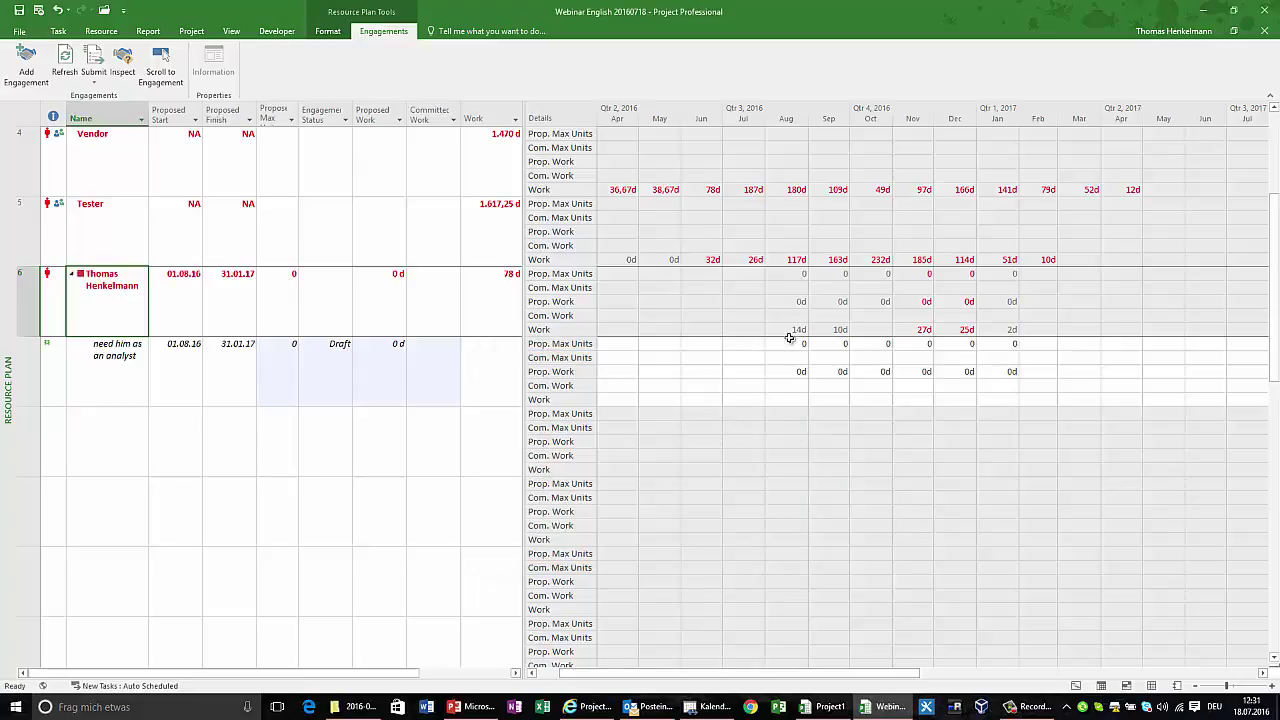
{"action": "left_click_drag", "start_coordinate": [792, 328], "coordinate": [1012, 330]}
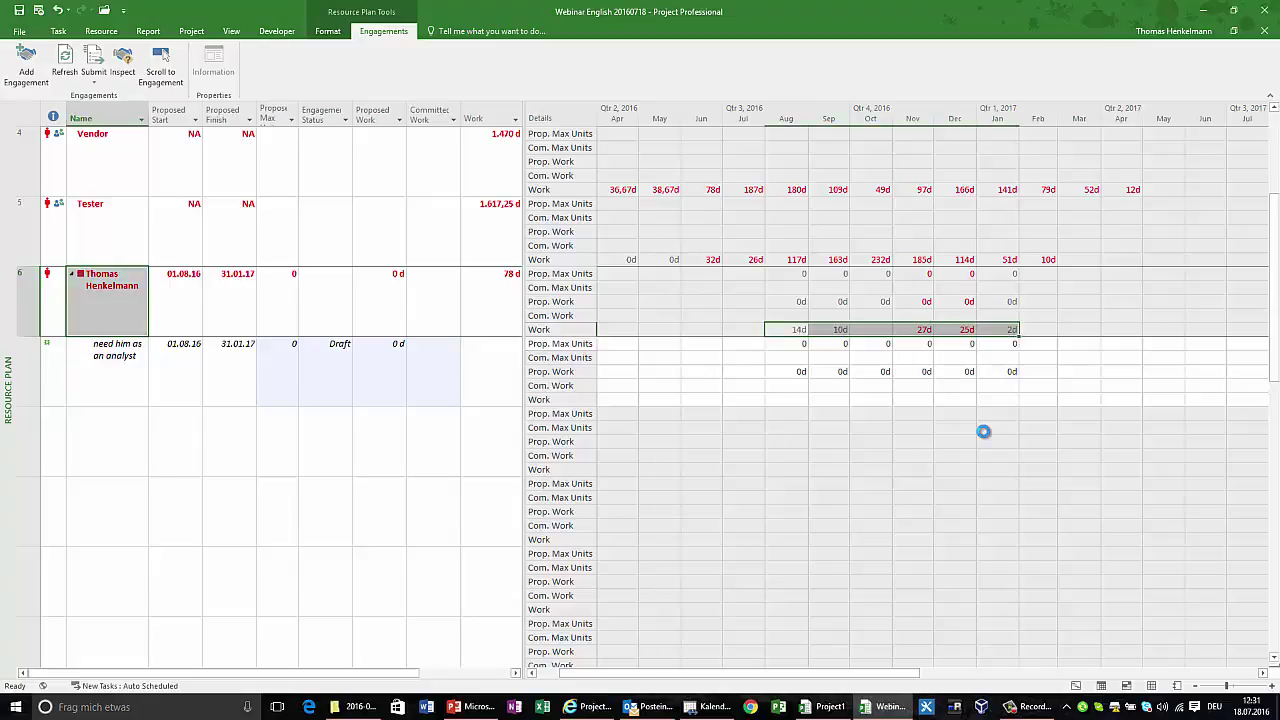
{"action": "left_click", "coordinate": [789, 372]}
{"action": "type", "text": "14d\t10d\t0d\t27d\t25d\t2d"}
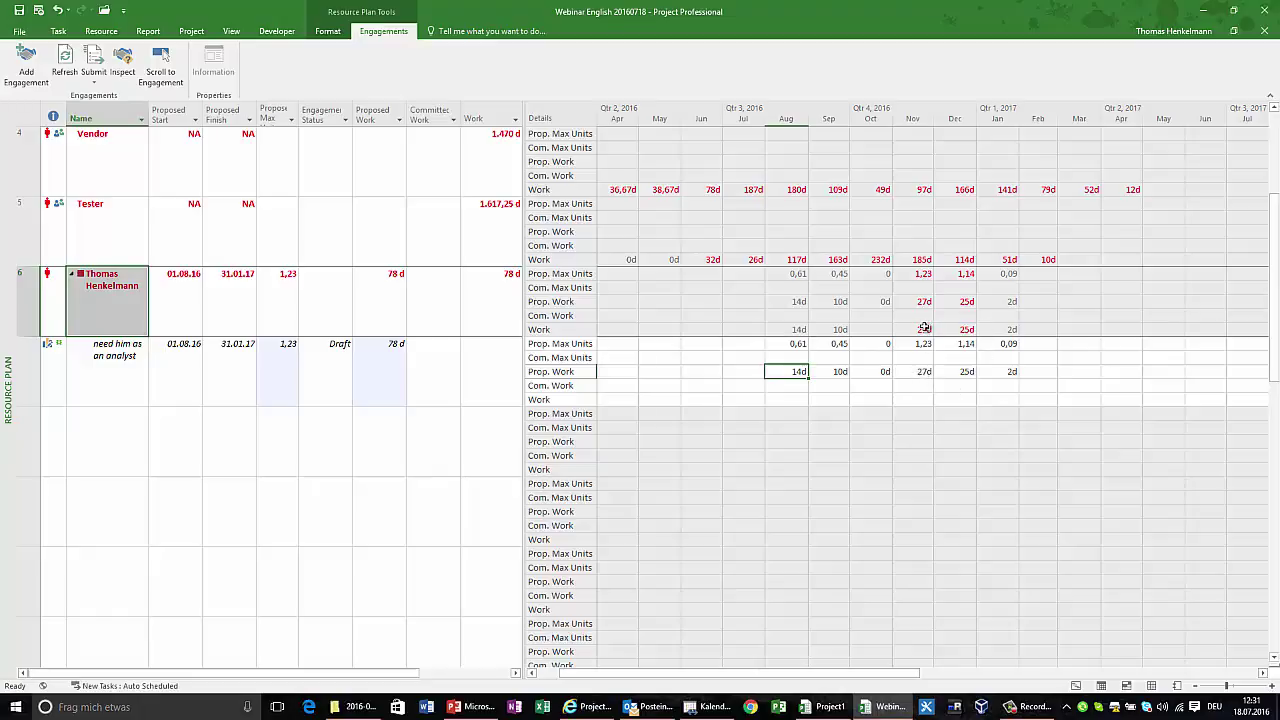
Reduce November proposed work to 20d, giving 71 d total, and select the engagement row.
{"action": "left_click", "coordinate": [918, 374]}
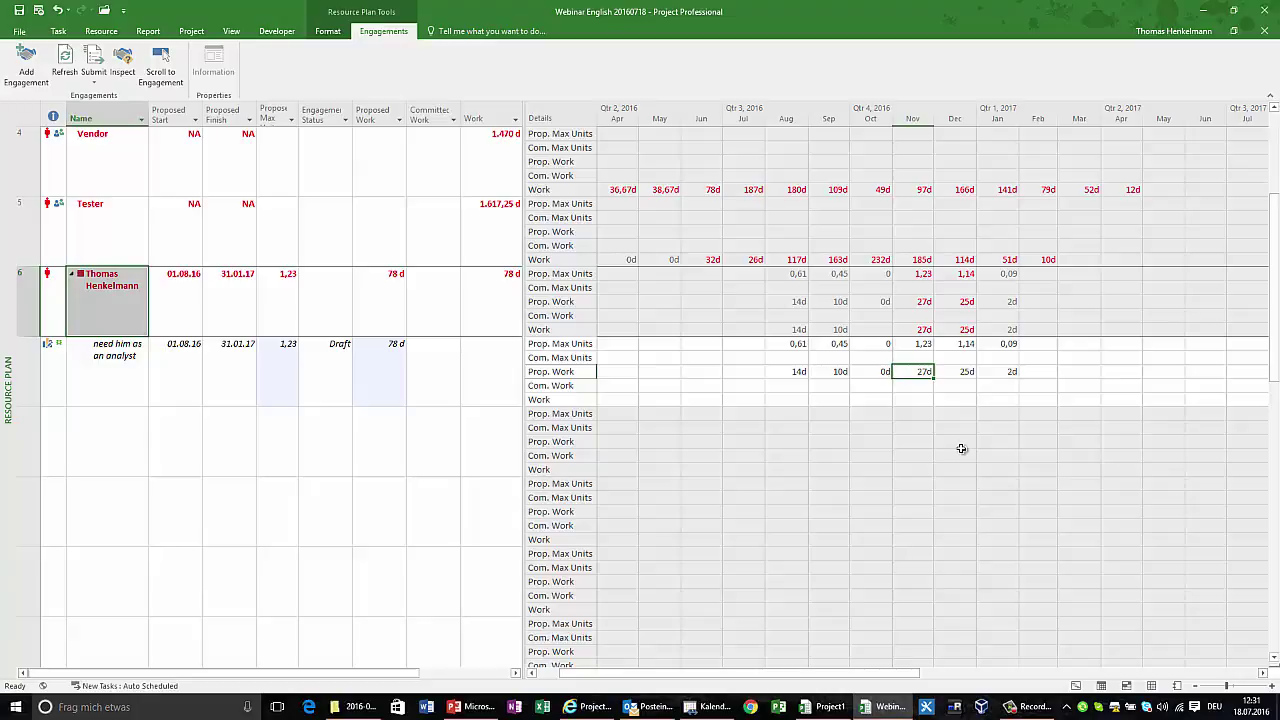
{"action": "type", "text": "20"}
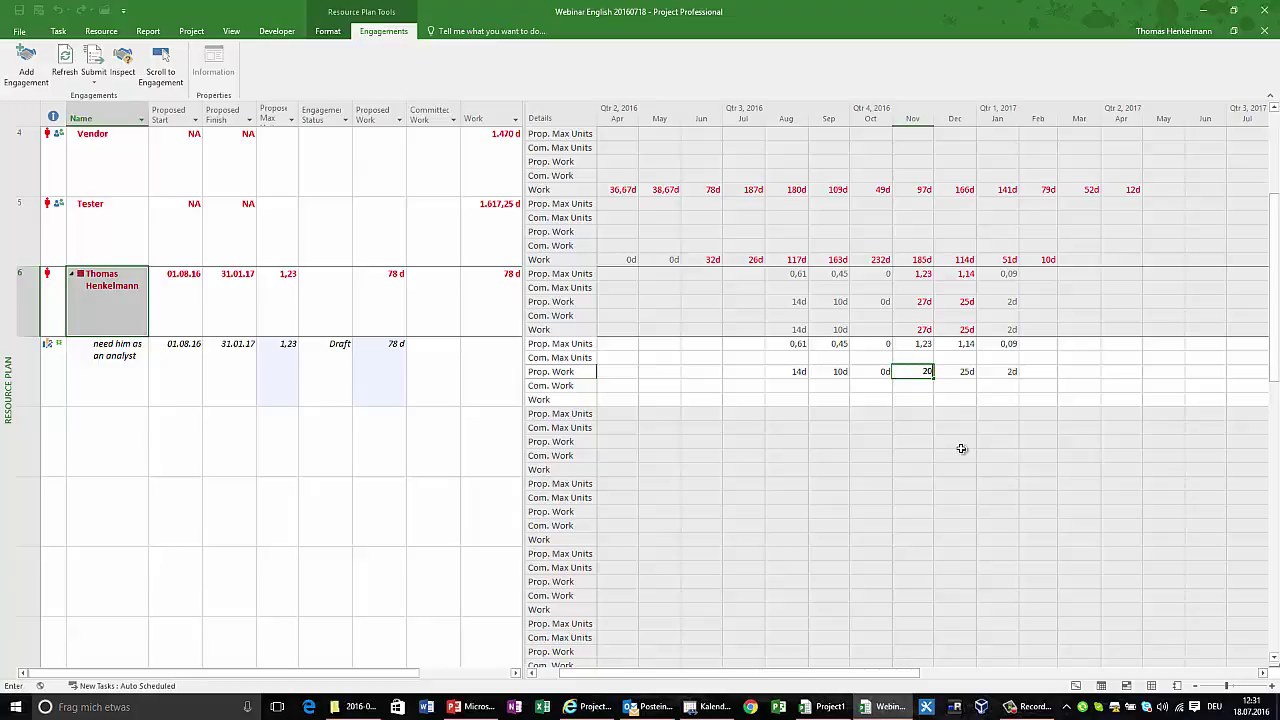
{"action": "key", "text": "Return"}
{"action": "left_click", "coordinate": [922, 370]}
{"action": "left_click", "coordinate": [960, 373]}
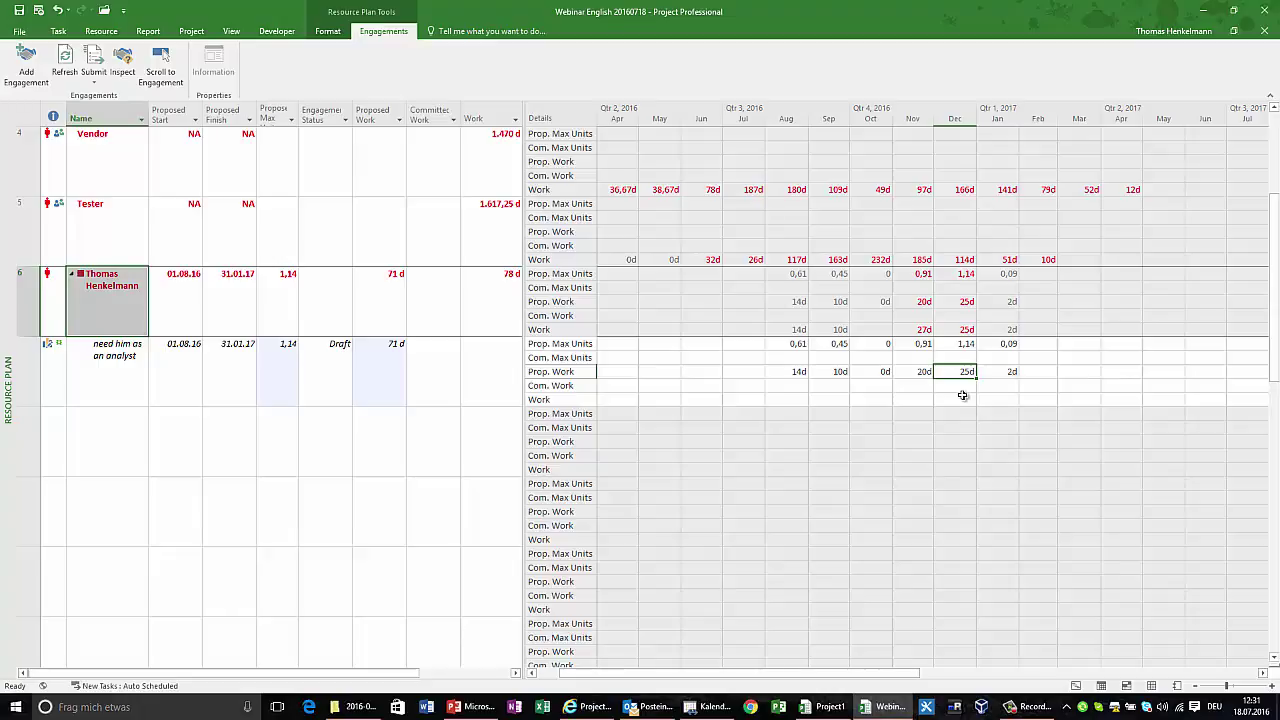
{"action": "left_click", "coordinate": [89, 378]}
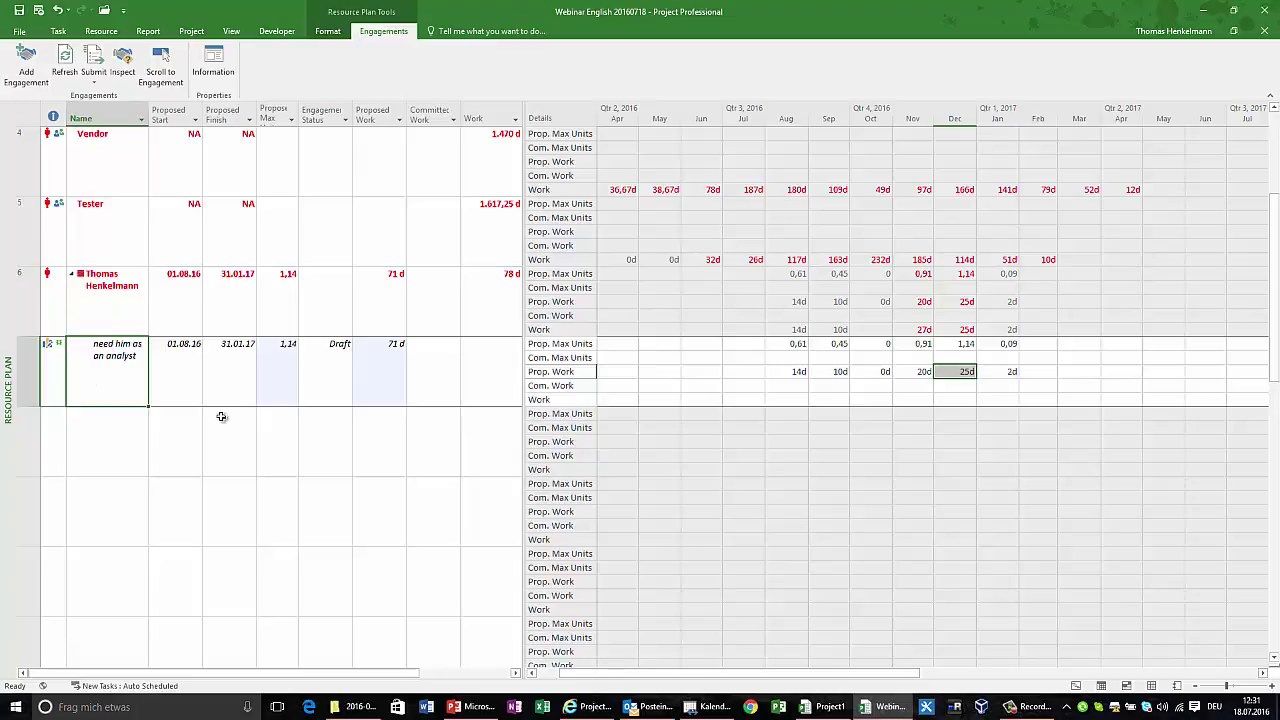
Submit only the selected analyst engagement so its status changes from Draft to Proposed.
{"action": "left_click", "coordinate": [91, 75]}
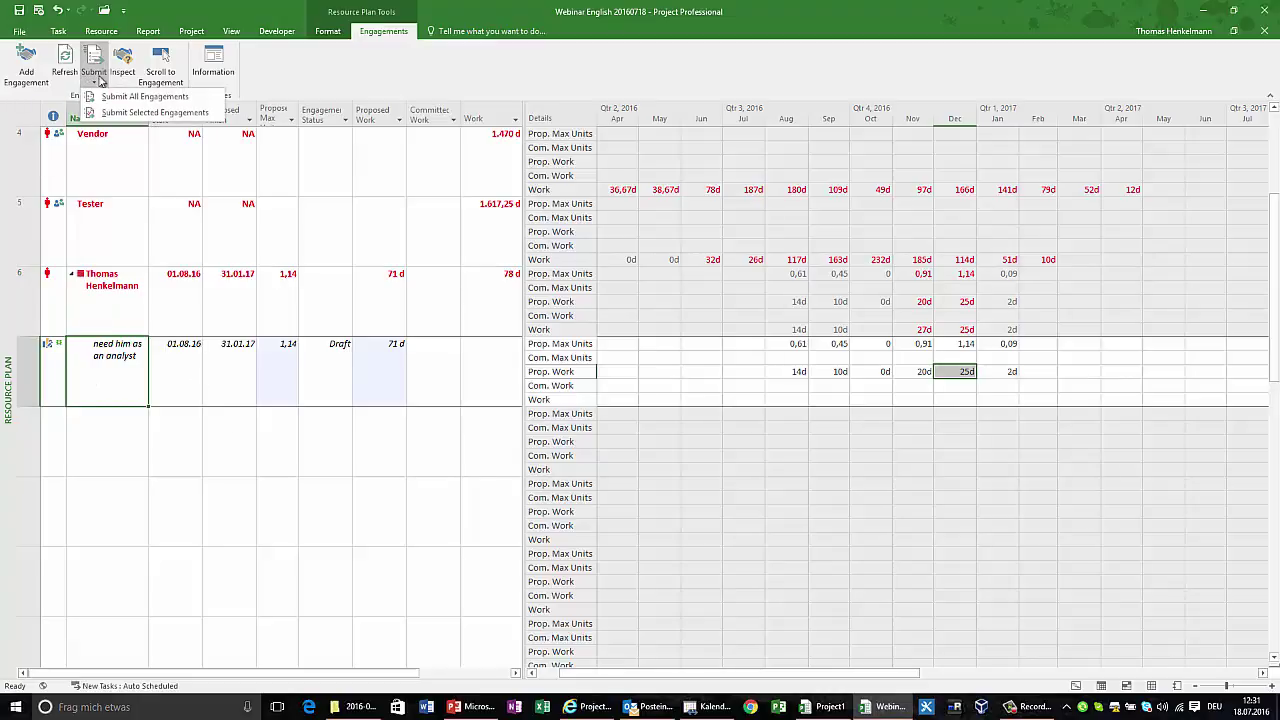
{"action": "left_click", "coordinate": [156, 112]}
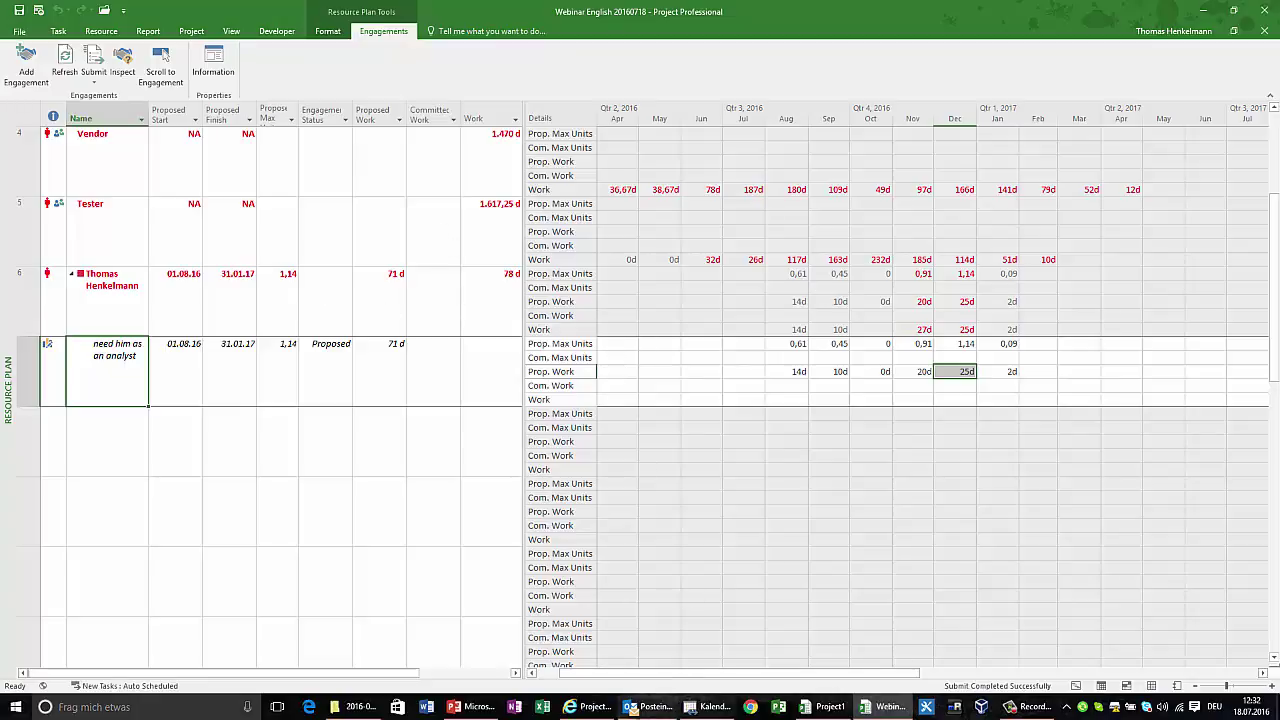
In Project Web App, open Capacity Planning for the checked enterprise resources to view 2016 utilization.
{"action": "left_click", "coordinate": [598, 712]}
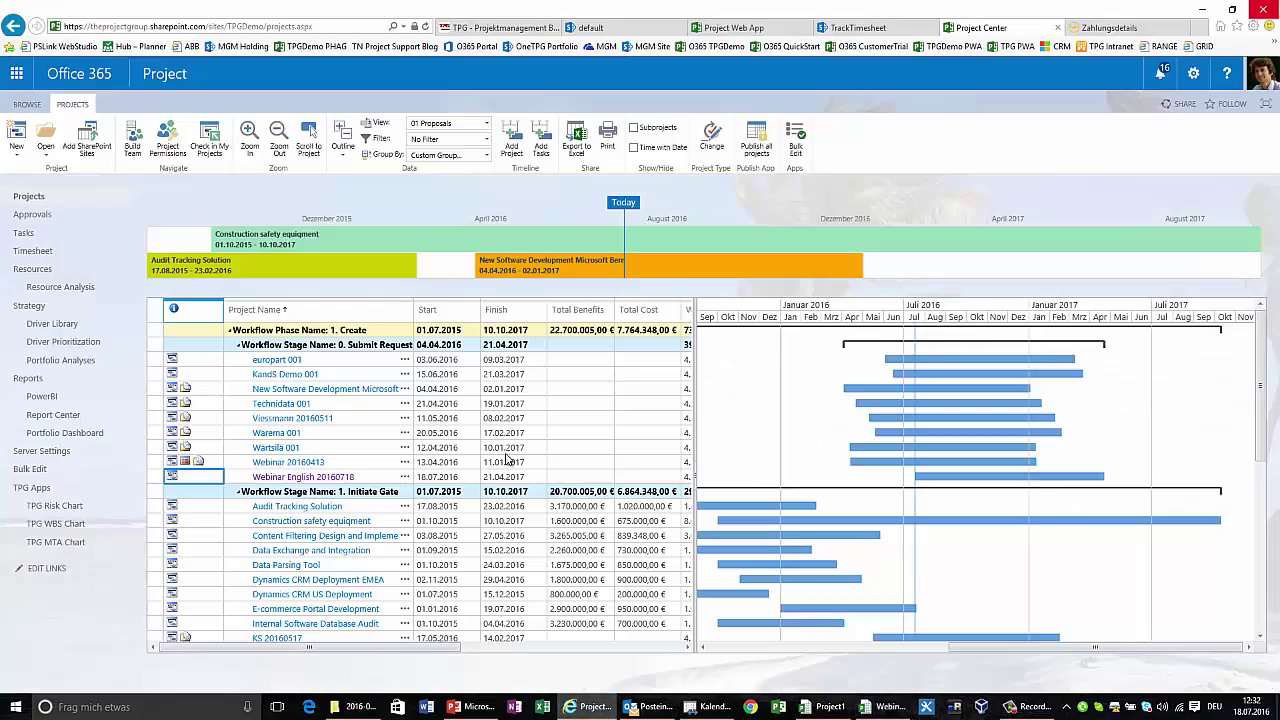
{"action": "left_click", "coordinate": [32, 270]}
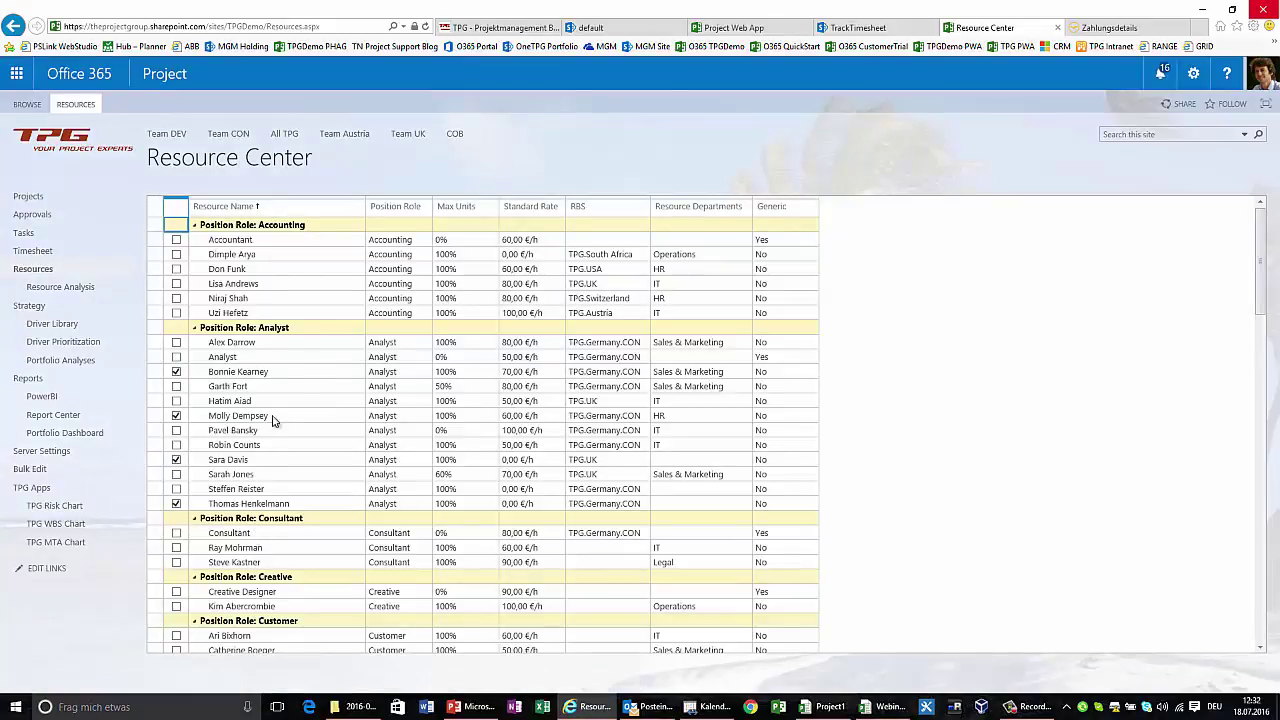
{"action": "left_click", "coordinate": [78, 103]}
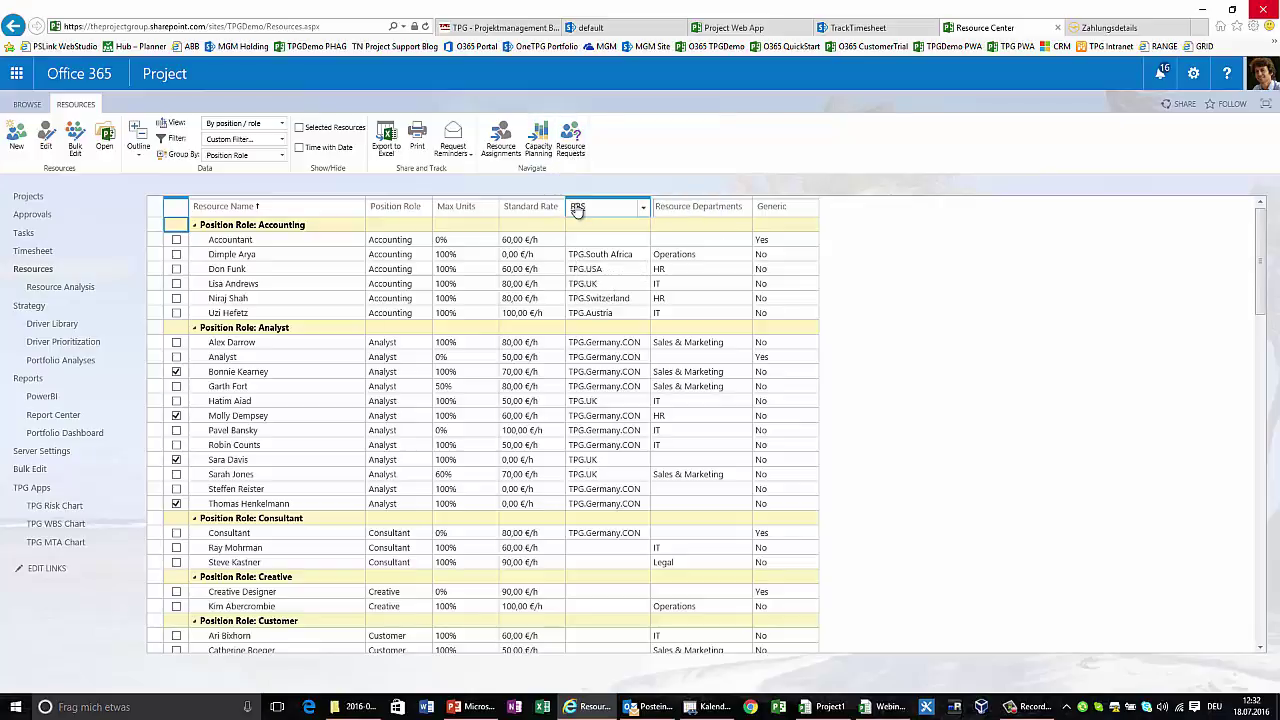
{"action": "left_click", "coordinate": [539, 142]}
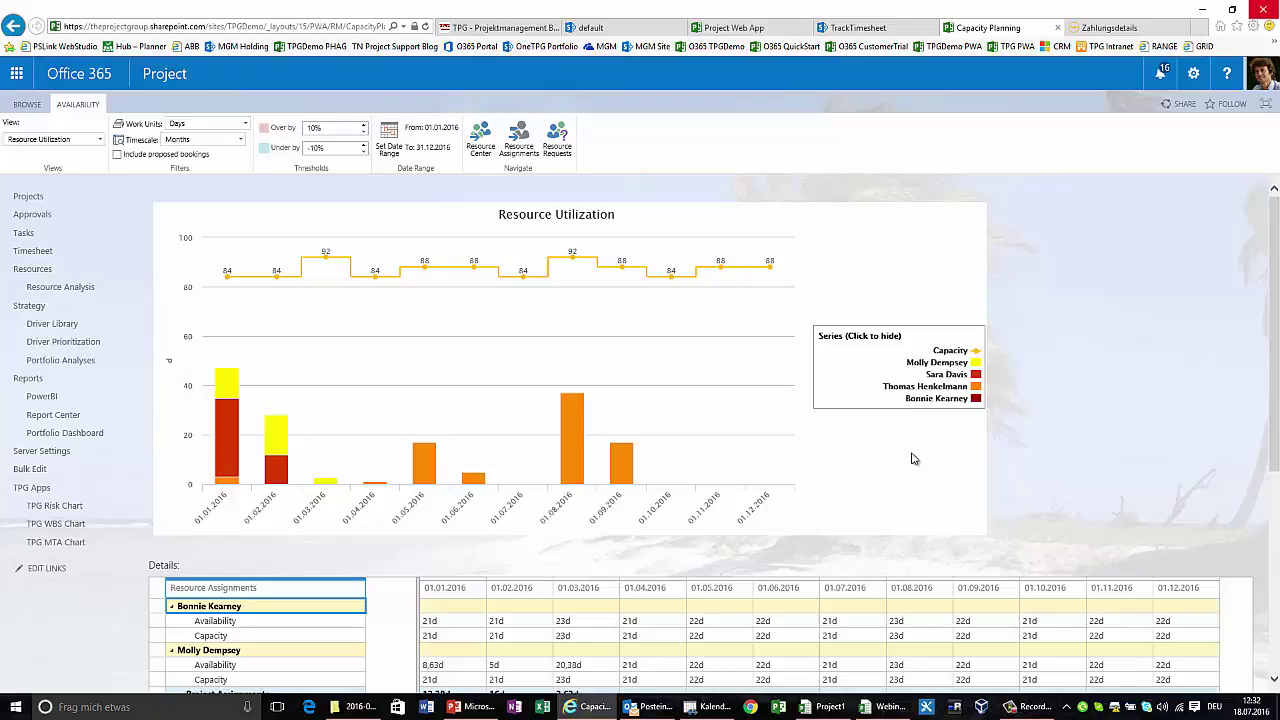
{"action": "mouse_move", "coordinate": [575, 418]}
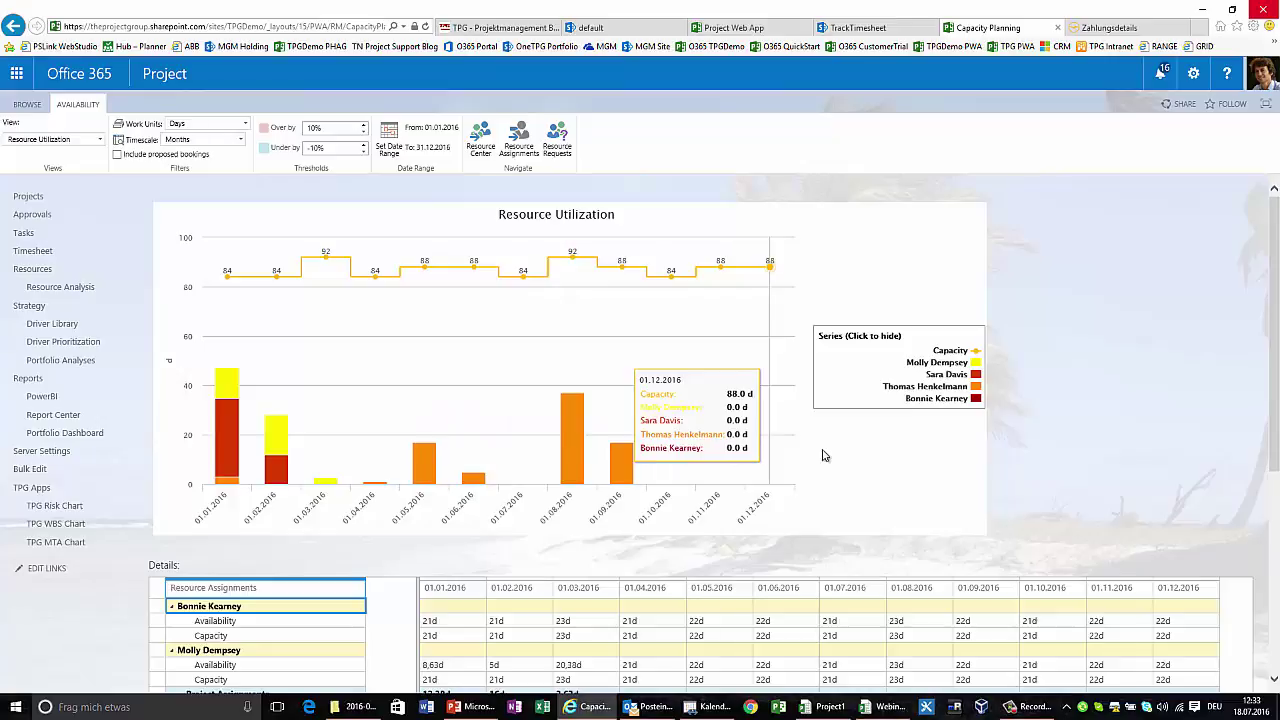
Open Resource Requests and select November committed work for the Webinar English 20160718 request.
{"action": "left_click", "coordinate": [562, 148]}
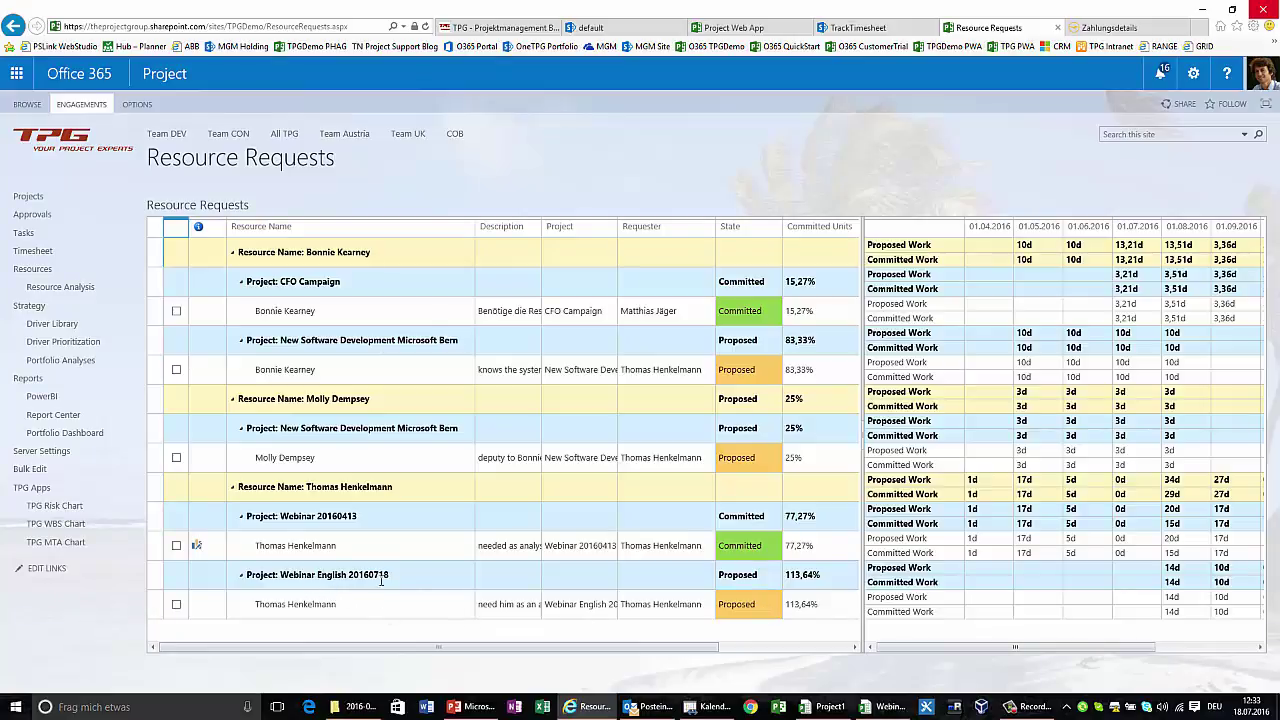
{"action": "left_click", "coordinate": [1261, 647]}
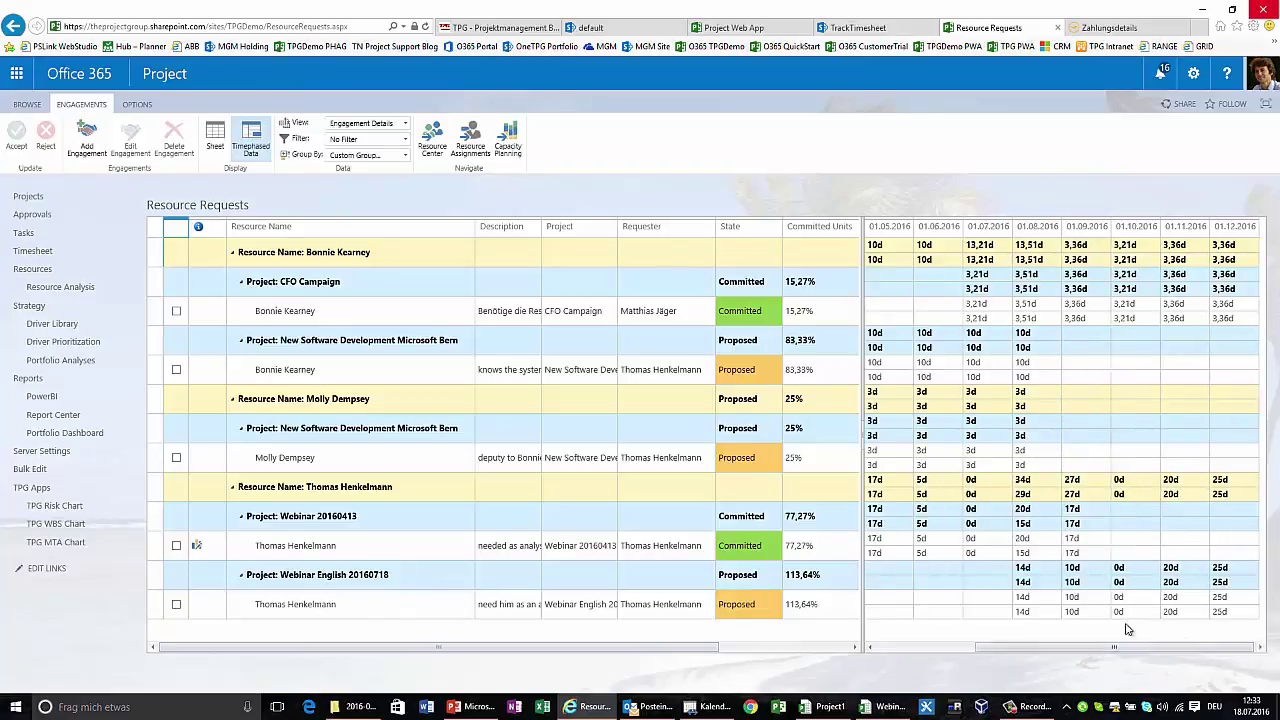
{"action": "left_click", "coordinate": [1038, 600]}
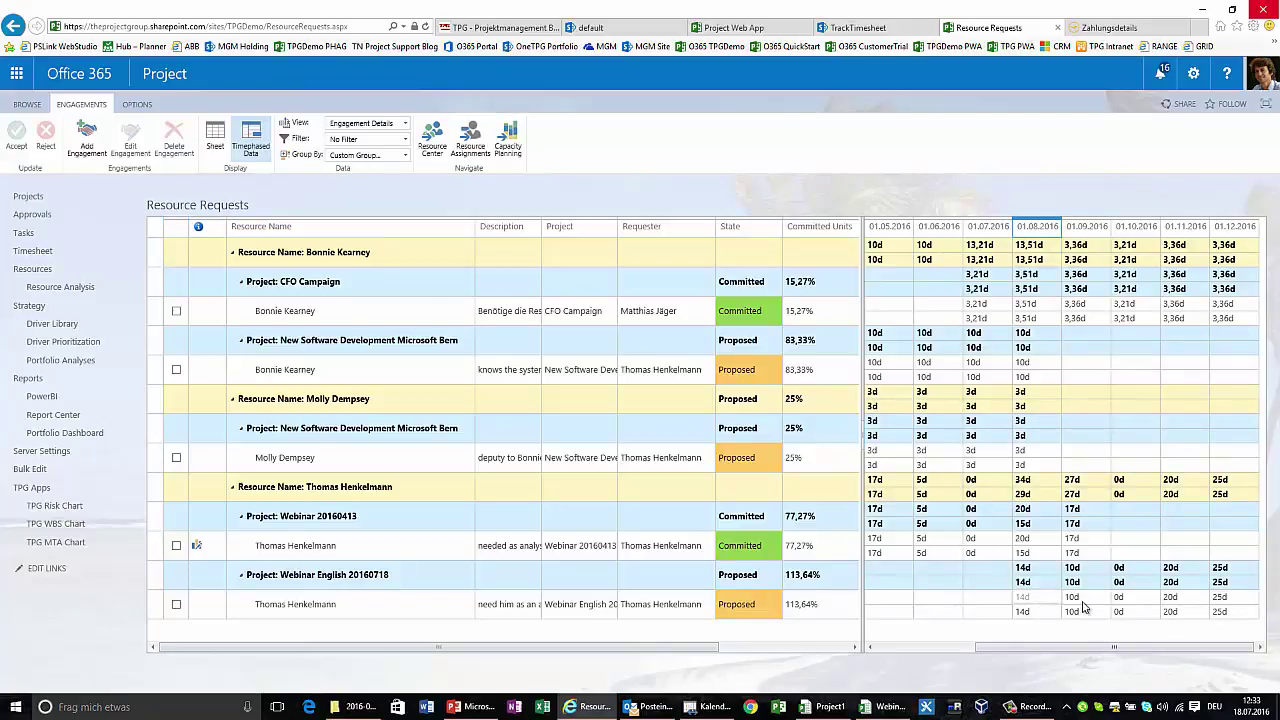
{"action": "left_click", "coordinate": [1082, 603]}
{"action": "left_click", "coordinate": [1163, 598]}
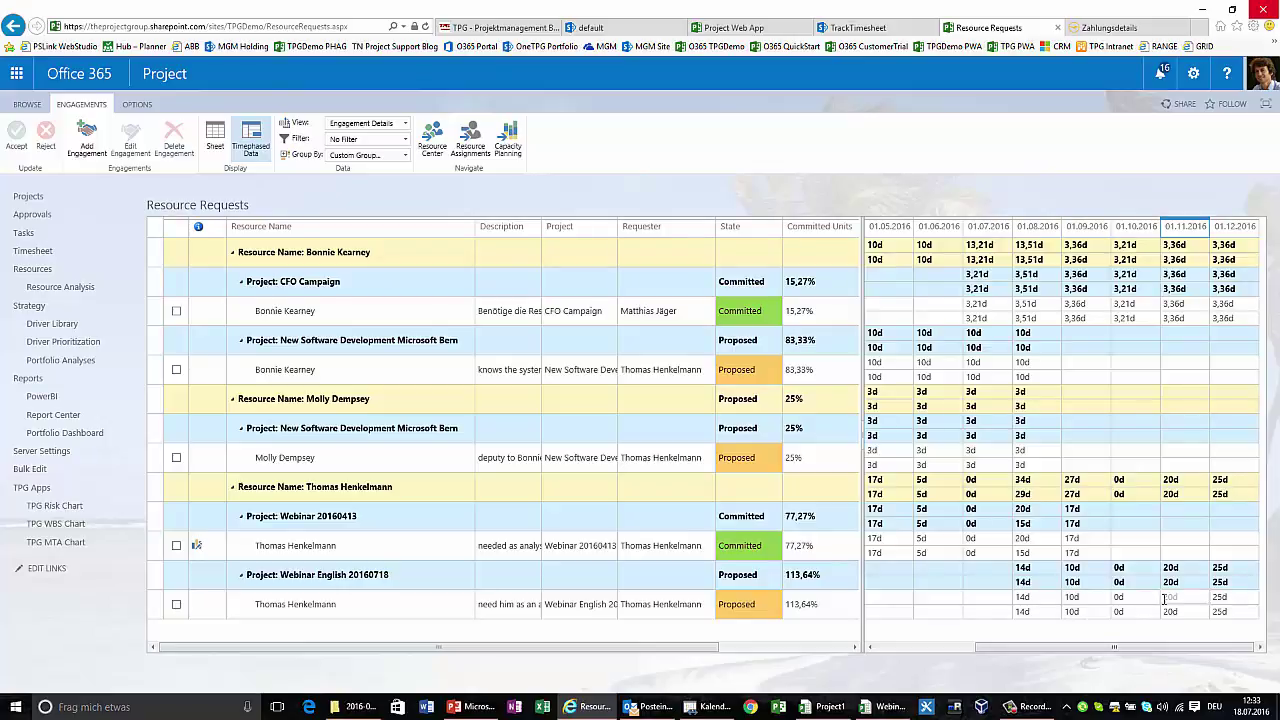
{"action": "left_click", "coordinate": [1180, 612]}
Set the request's committed work to 15d for November and 10d for December.
{"action": "type", "text": "15"}
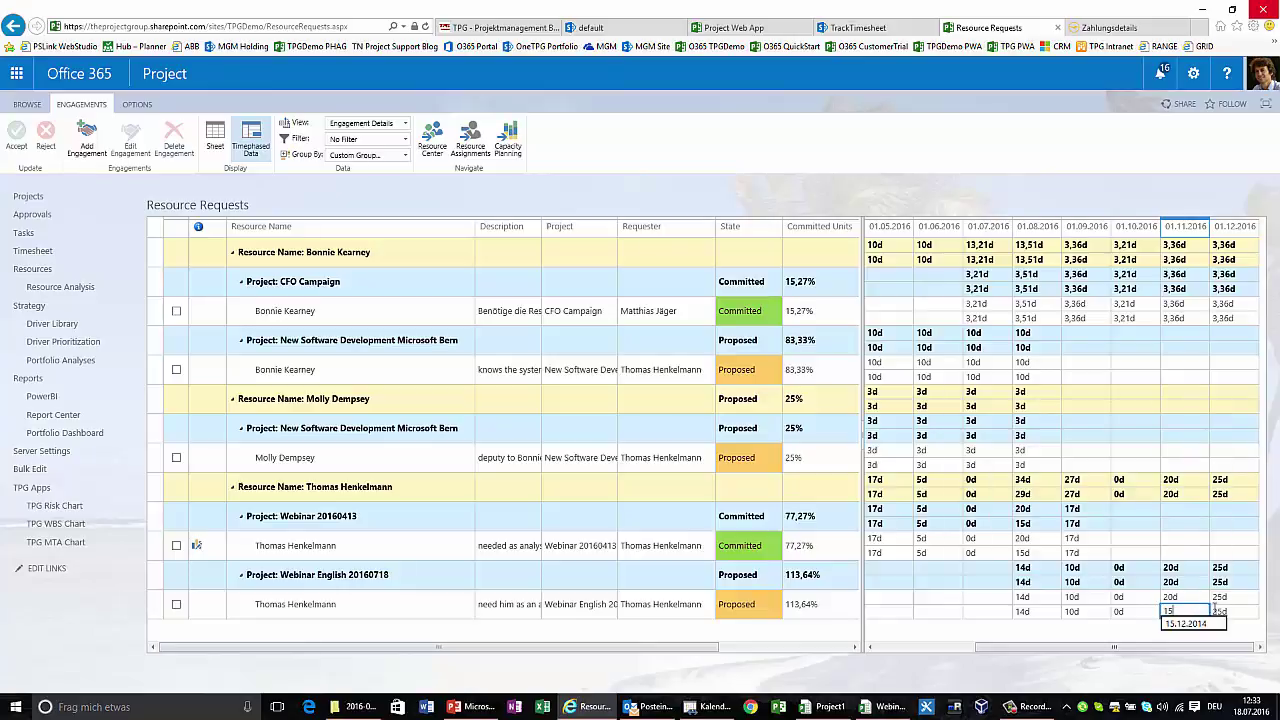
{"action": "left_click", "coordinate": [1234, 611]}
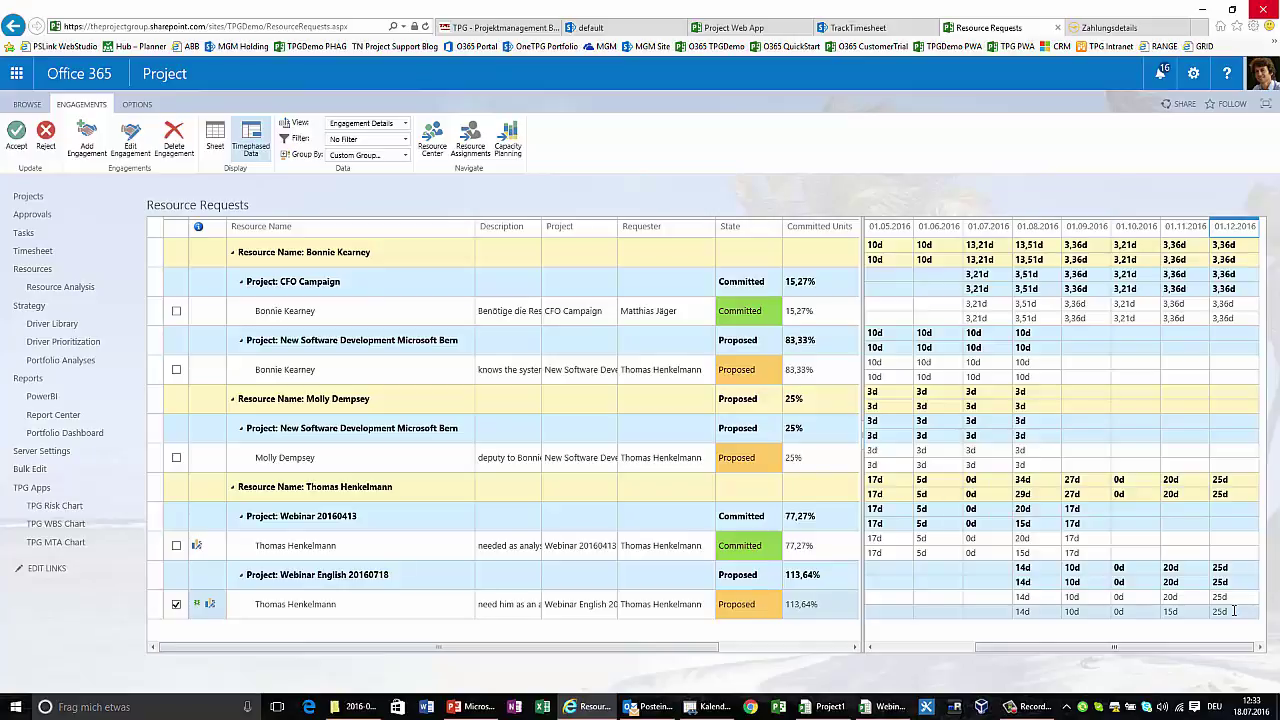
{"action": "left_click", "coordinate": [1234, 611]}
{"action": "type", "text": "10"}
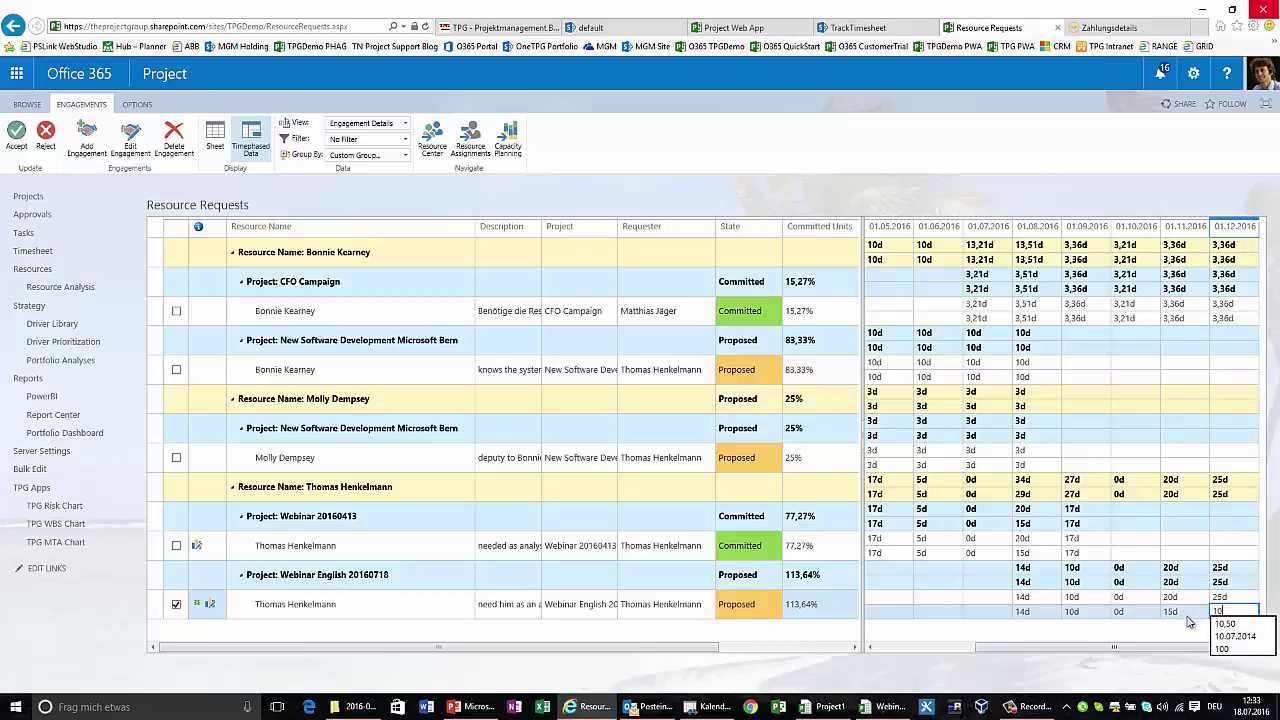
{"action": "left_click", "coordinate": [1184, 611]}
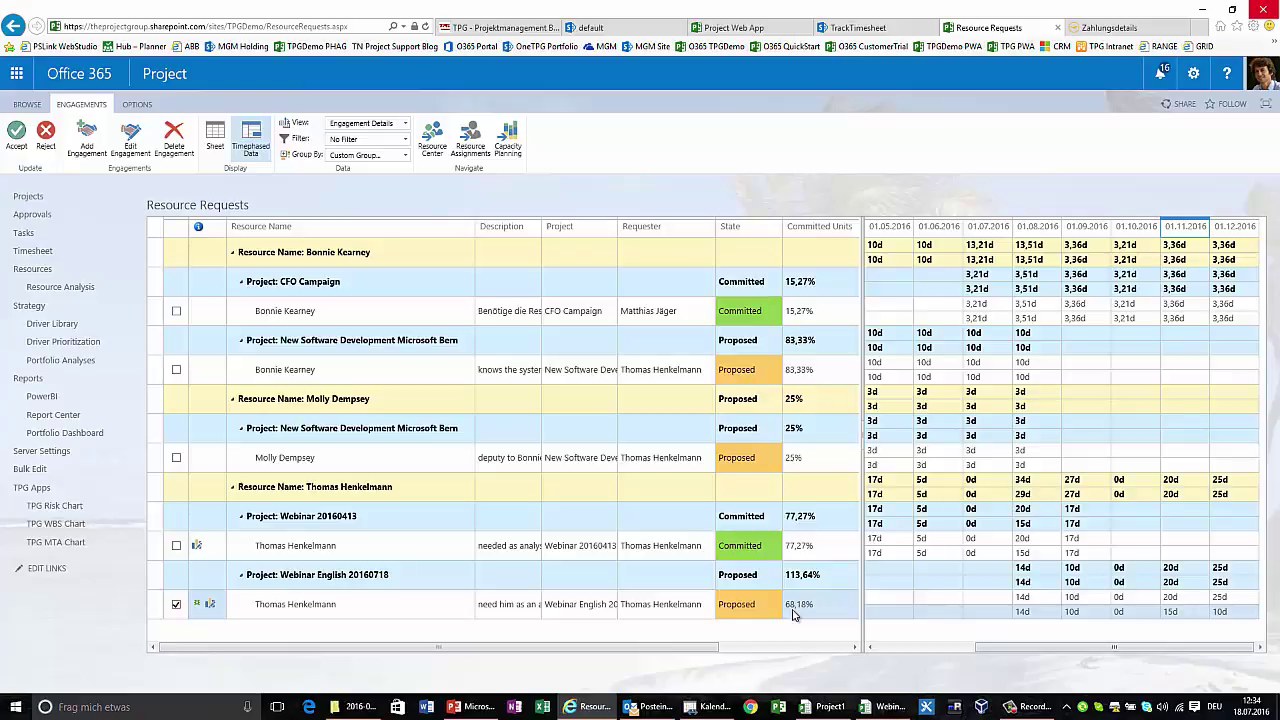
Accept the request with the comment 'Doesn't work in December - vacation'.
{"action": "left_click", "coordinate": [16, 136]}
{"action": "left_click", "coordinate": [16, 133]}
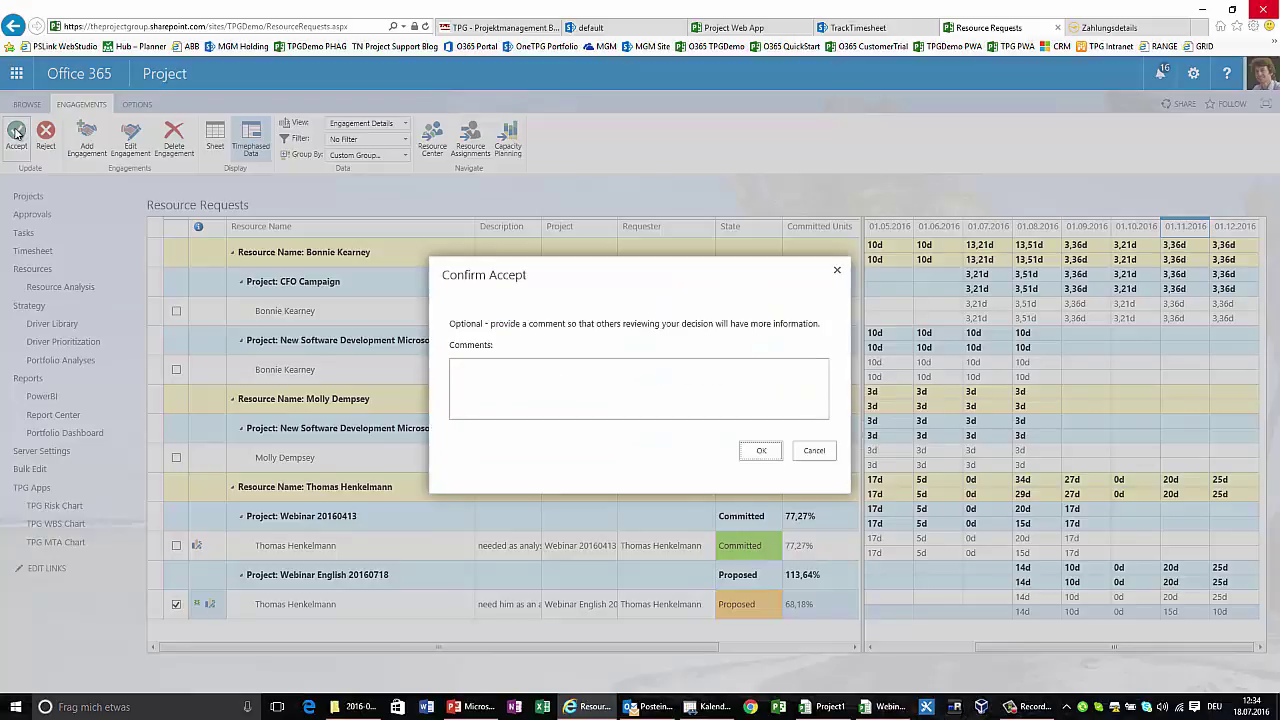
{"action": "left_click", "coordinate": [511, 380]}
{"action": "type", "text": "Doesn't work in December - vacation"}
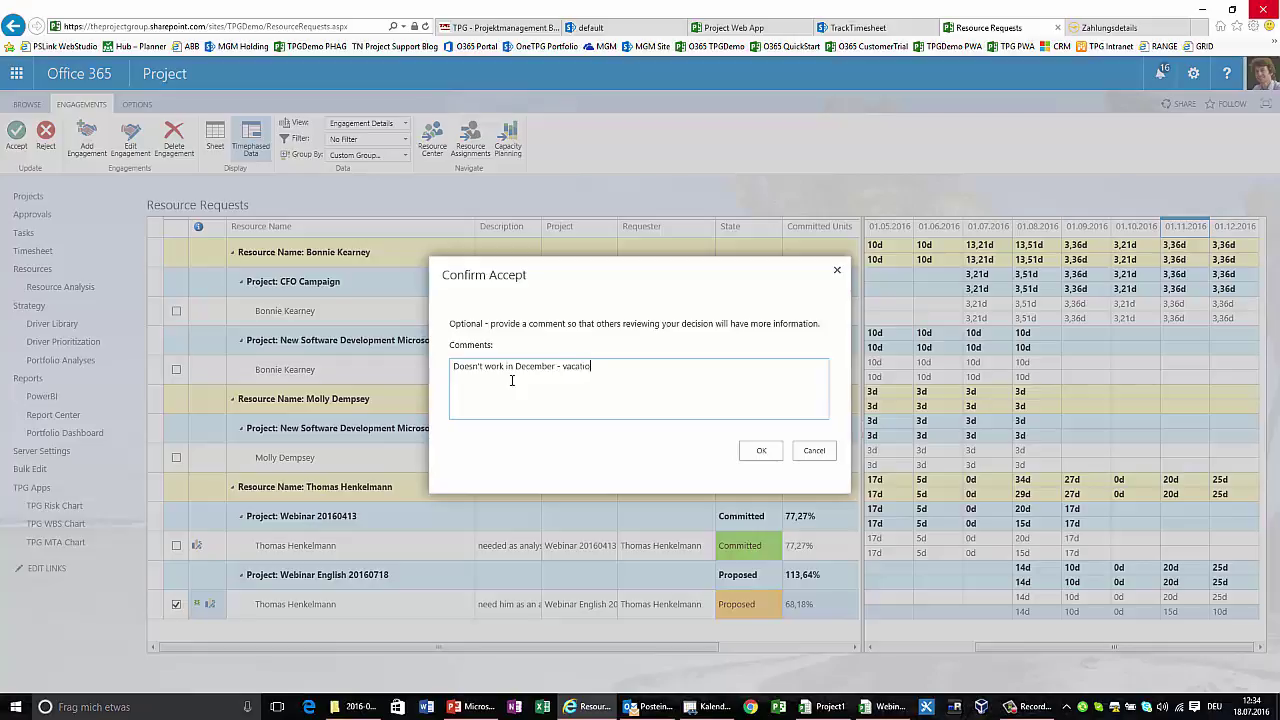
{"action": "left_click", "coordinate": [771, 452]}
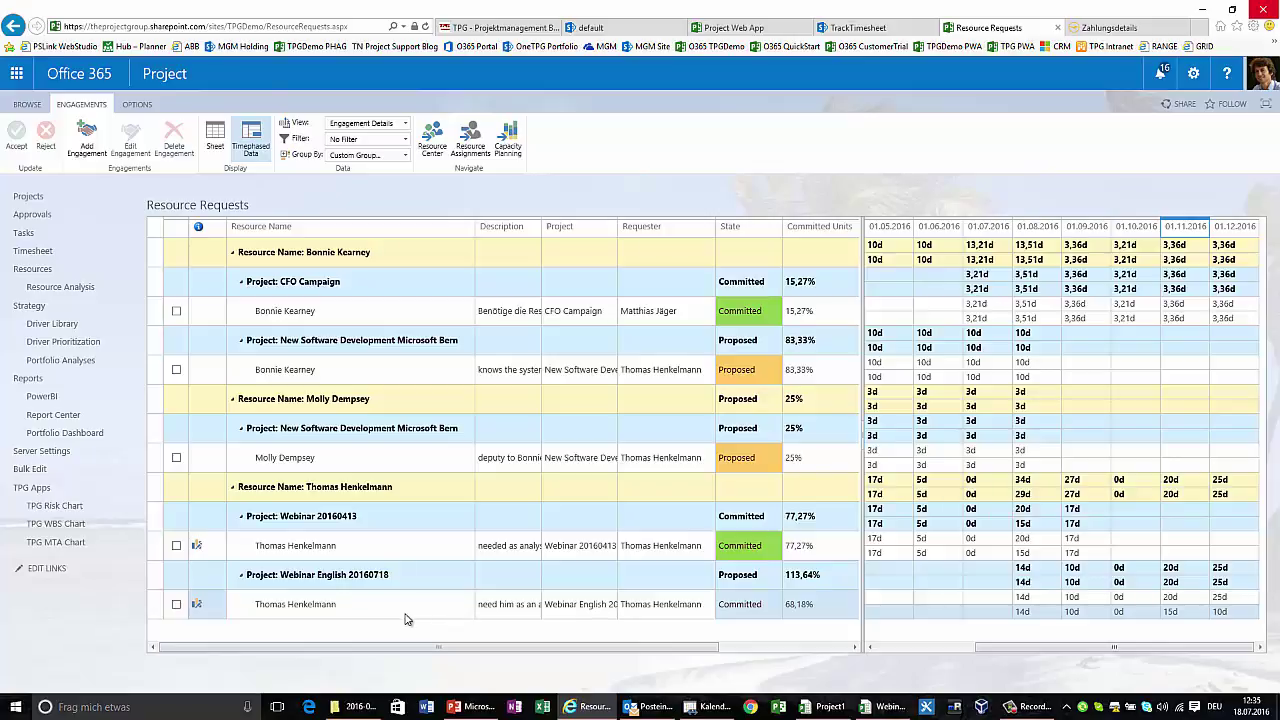
Show capacity planning as the Capacity and Engagements Heatmap and inspect August work on Webinar 20160413.
{"action": "left_click", "coordinate": [509, 144]}
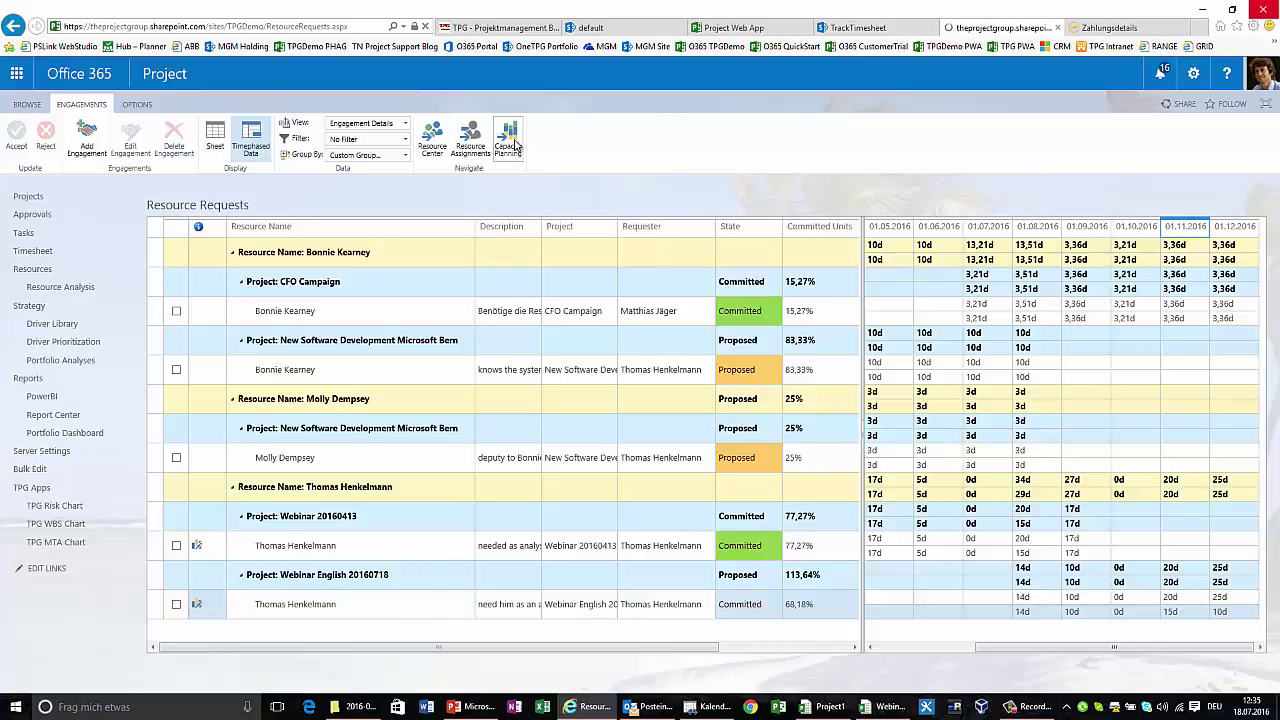
{"action": "left_click", "coordinate": [510, 143]}
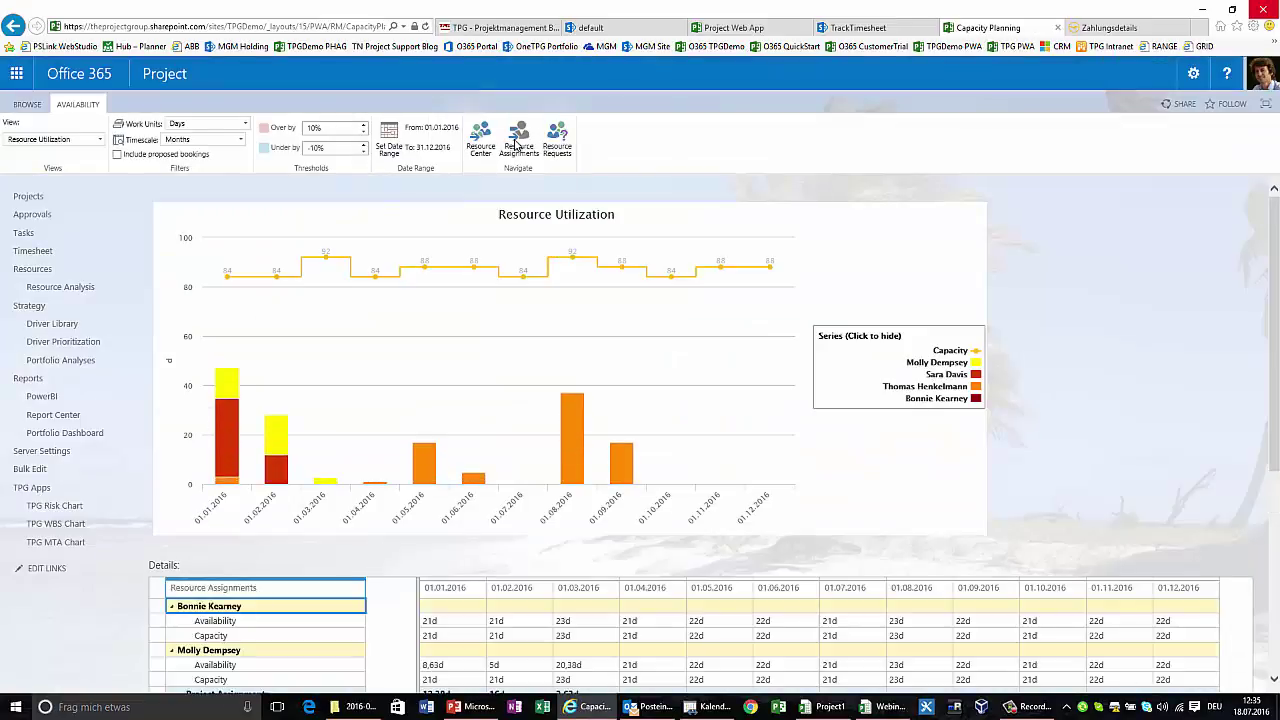
{"action": "left_click", "coordinate": [101, 142]}
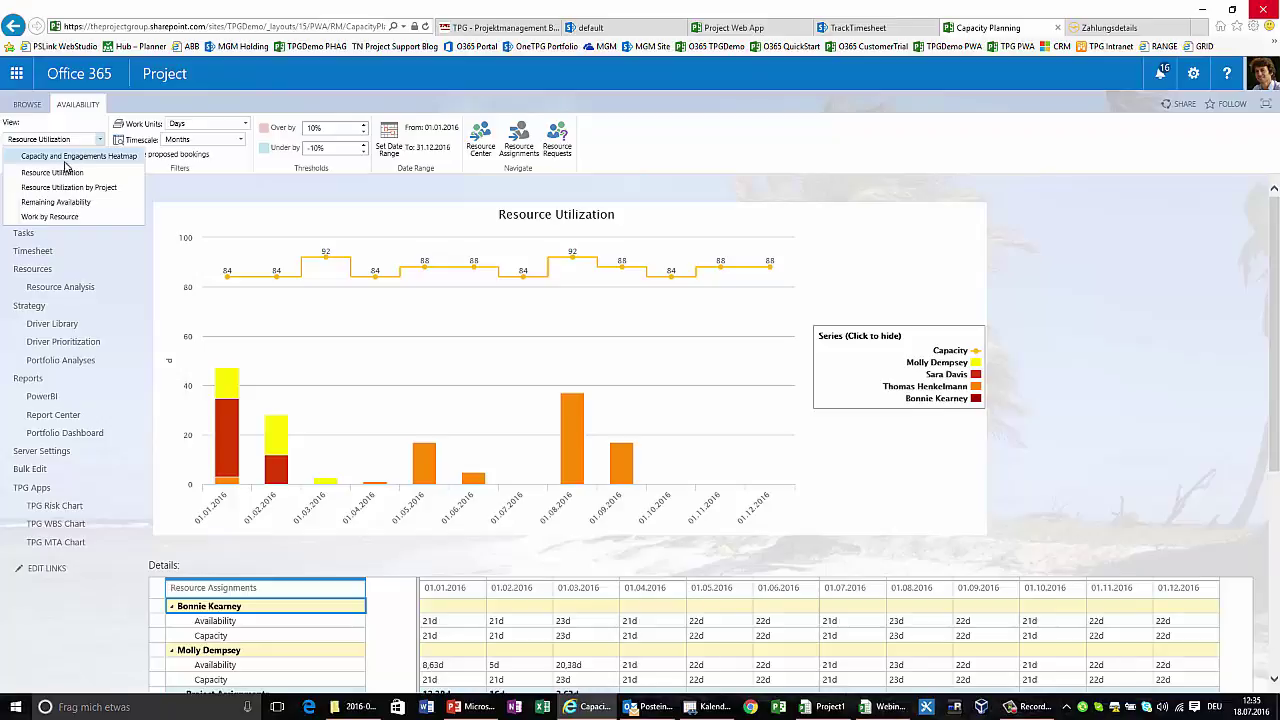
{"action": "left_click", "coordinate": [85, 161]}
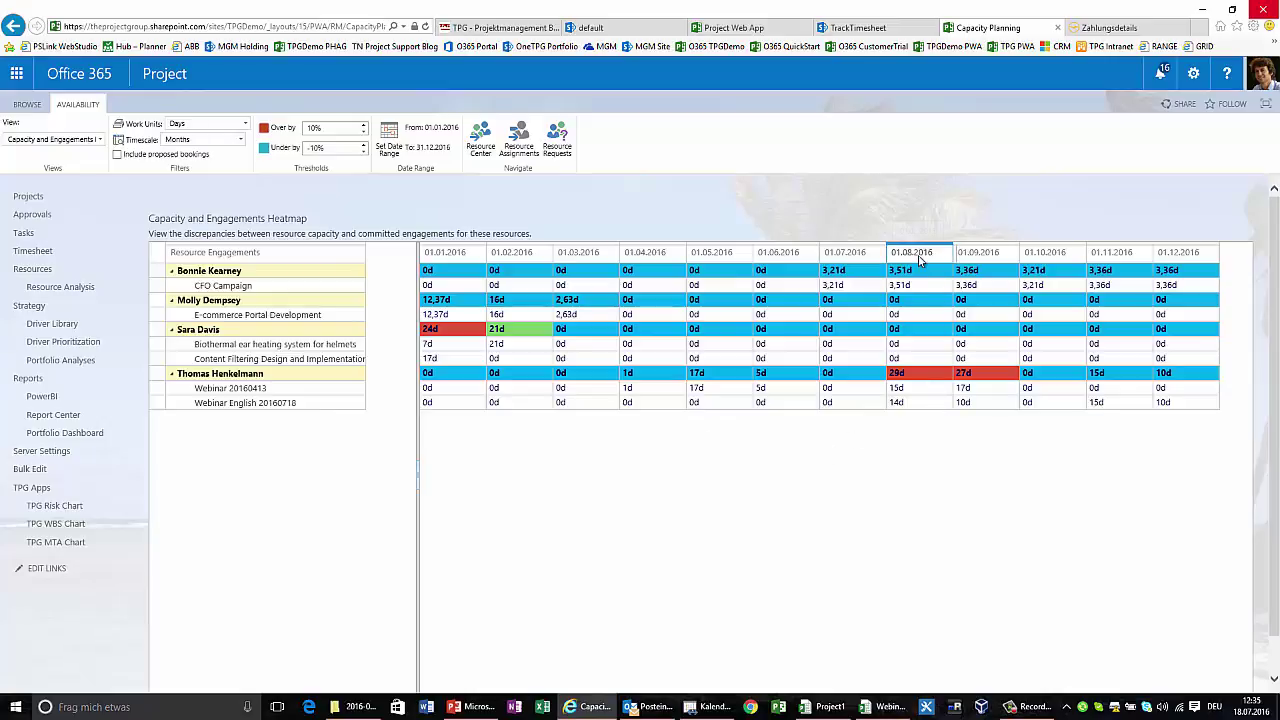
{"action": "left_click", "coordinate": [916, 391]}
Refresh engagements in Webinar English 20160718 and check committed work: 15d November, 10d December.
{"action": "left_click", "coordinate": [893, 710]}
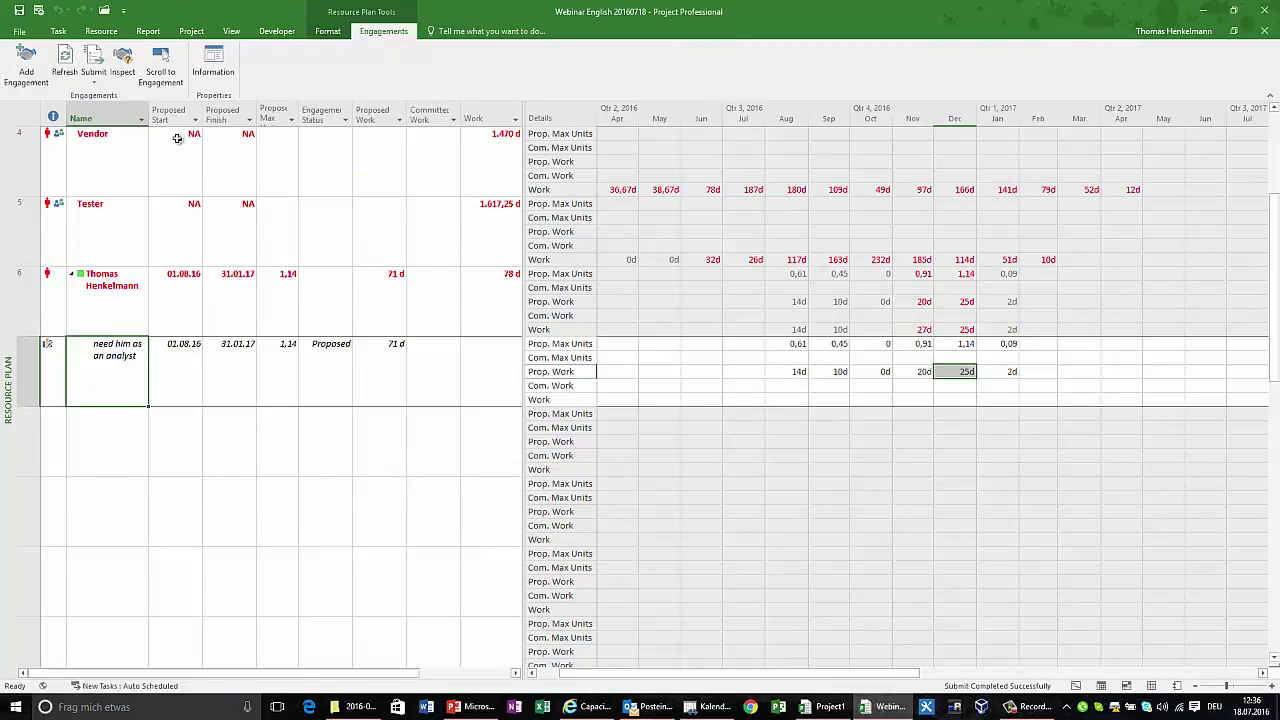
{"action": "left_click", "coordinate": [66, 64]}
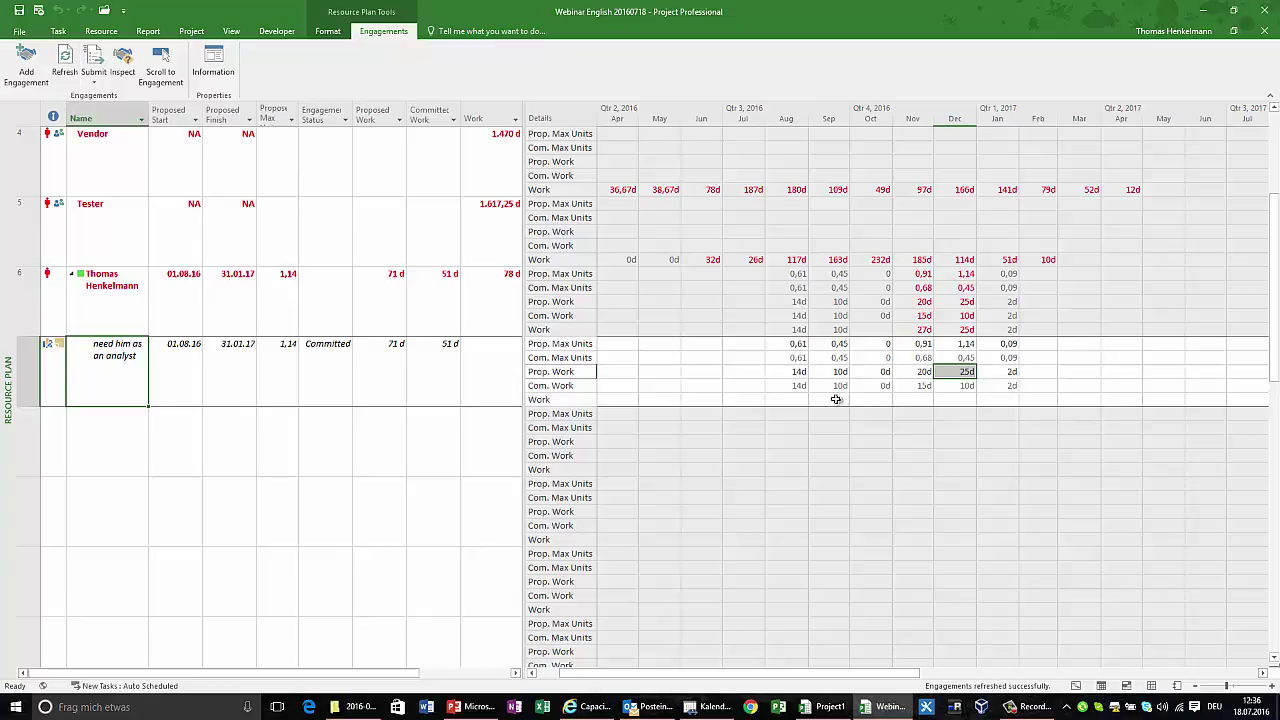
{"action": "left_click", "coordinate": [797, 386]}
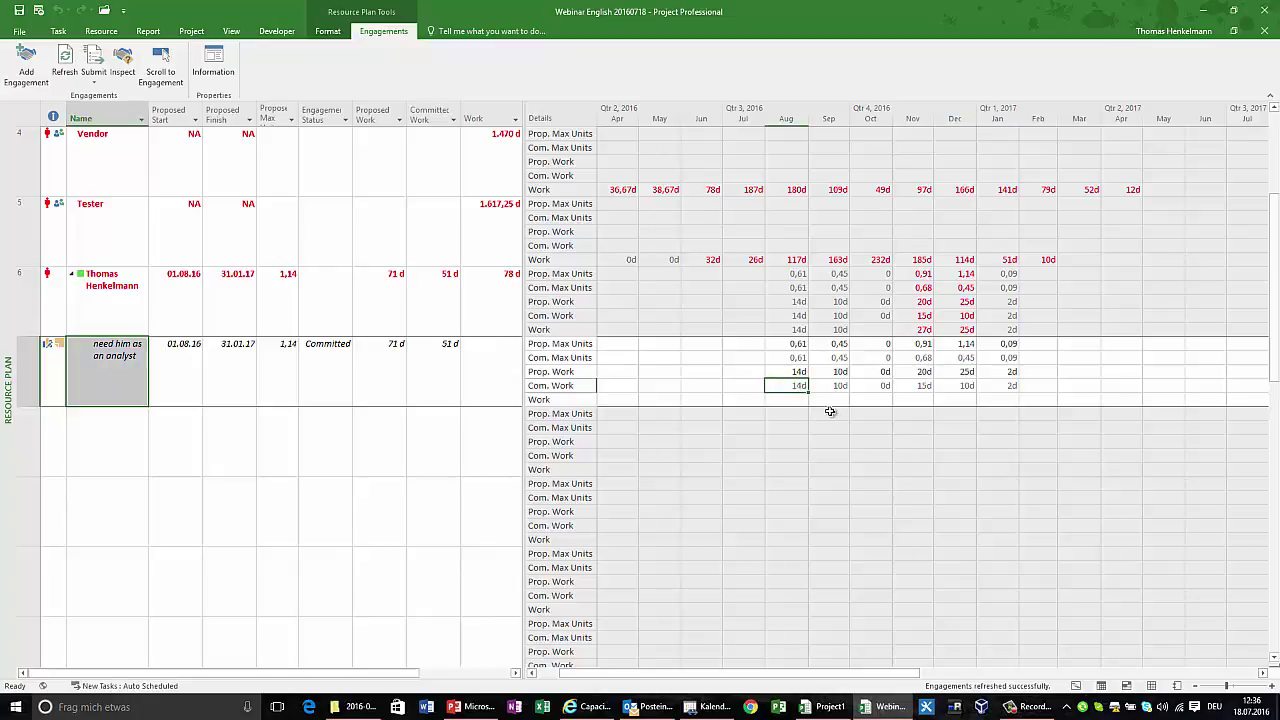
{"action": "left_click", "coordinate": [917, 386]}
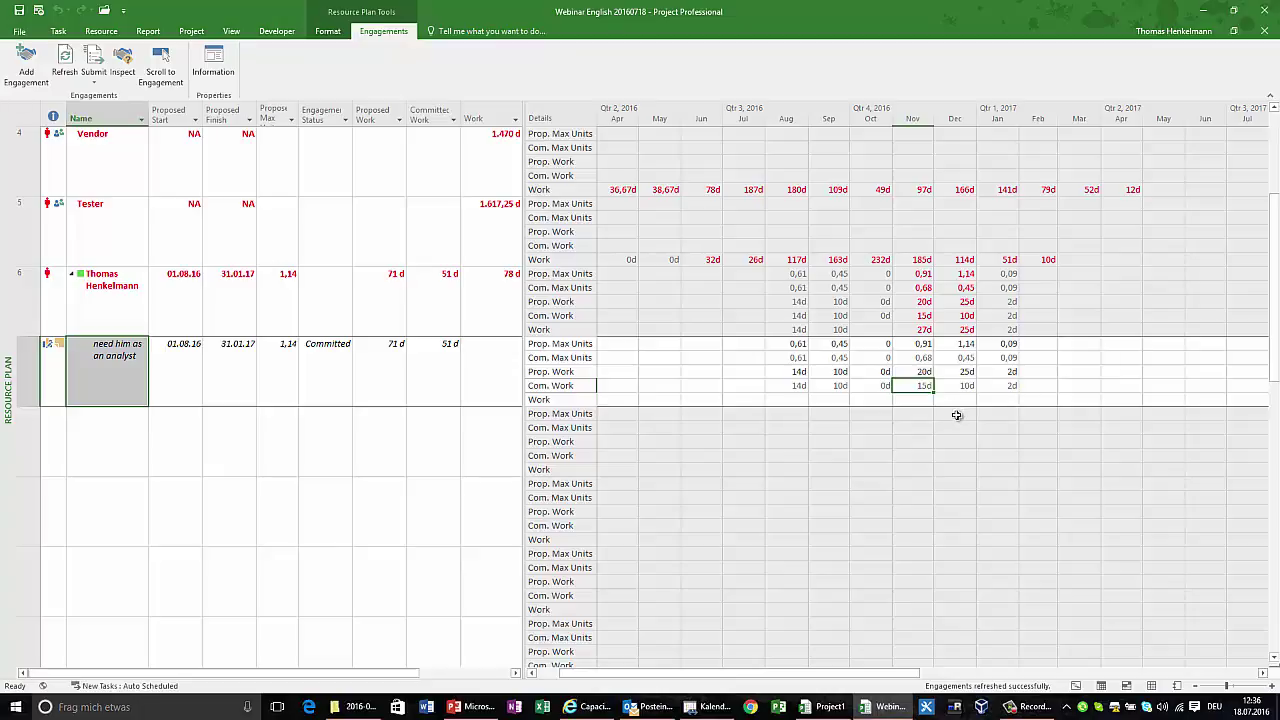
{"action": "left_click", "coordinate": [961, 389]}
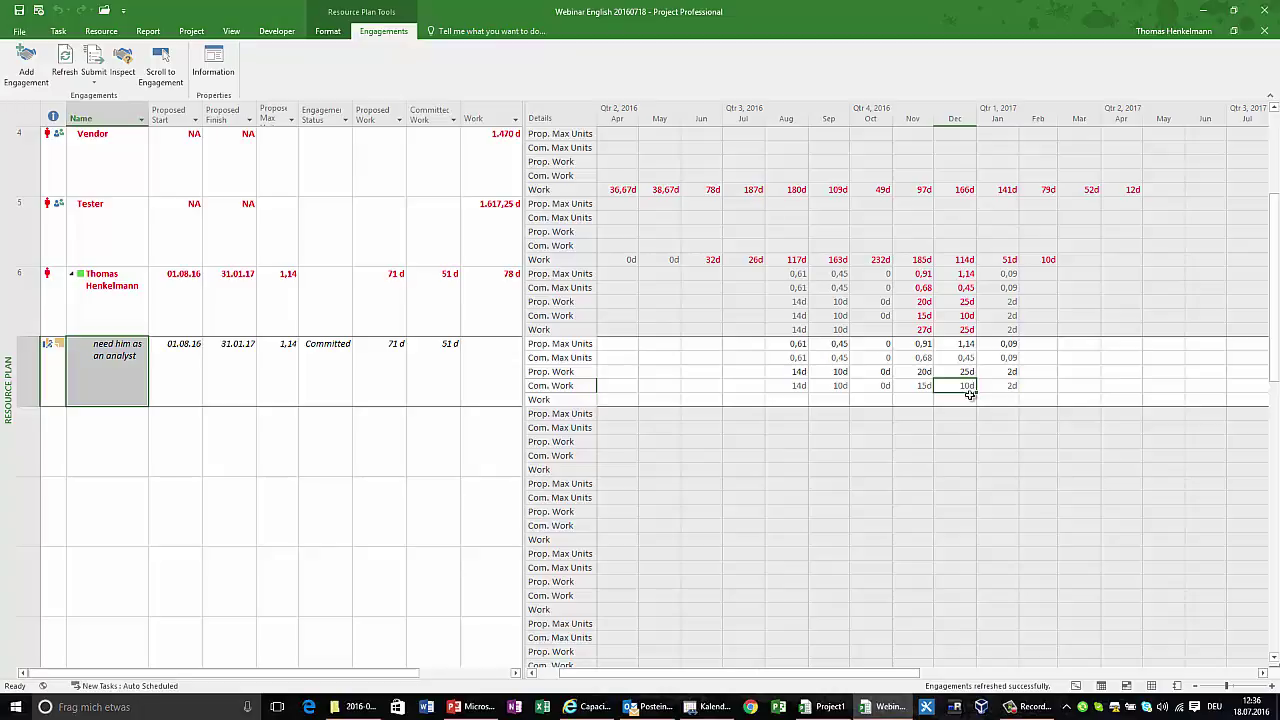
{"action": "left_click", "coordinate": [838, 371]}
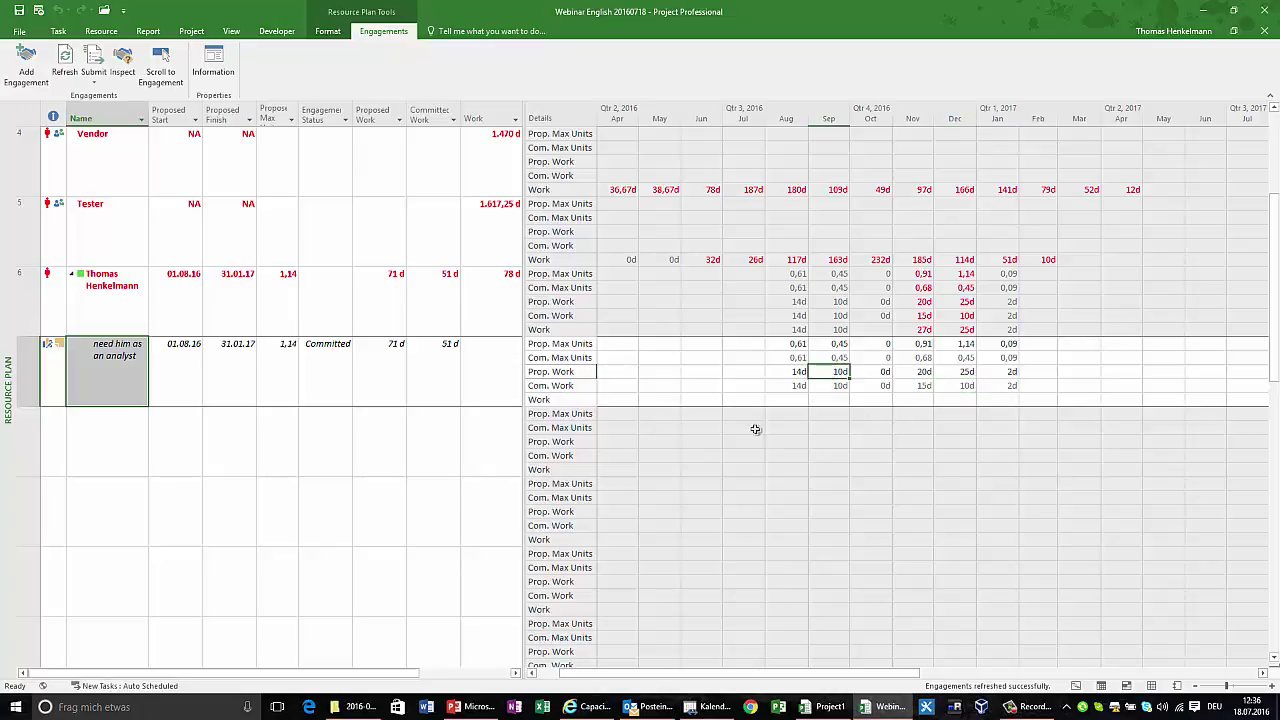
{"action": "left_click", "coordinate": [60, 344]}
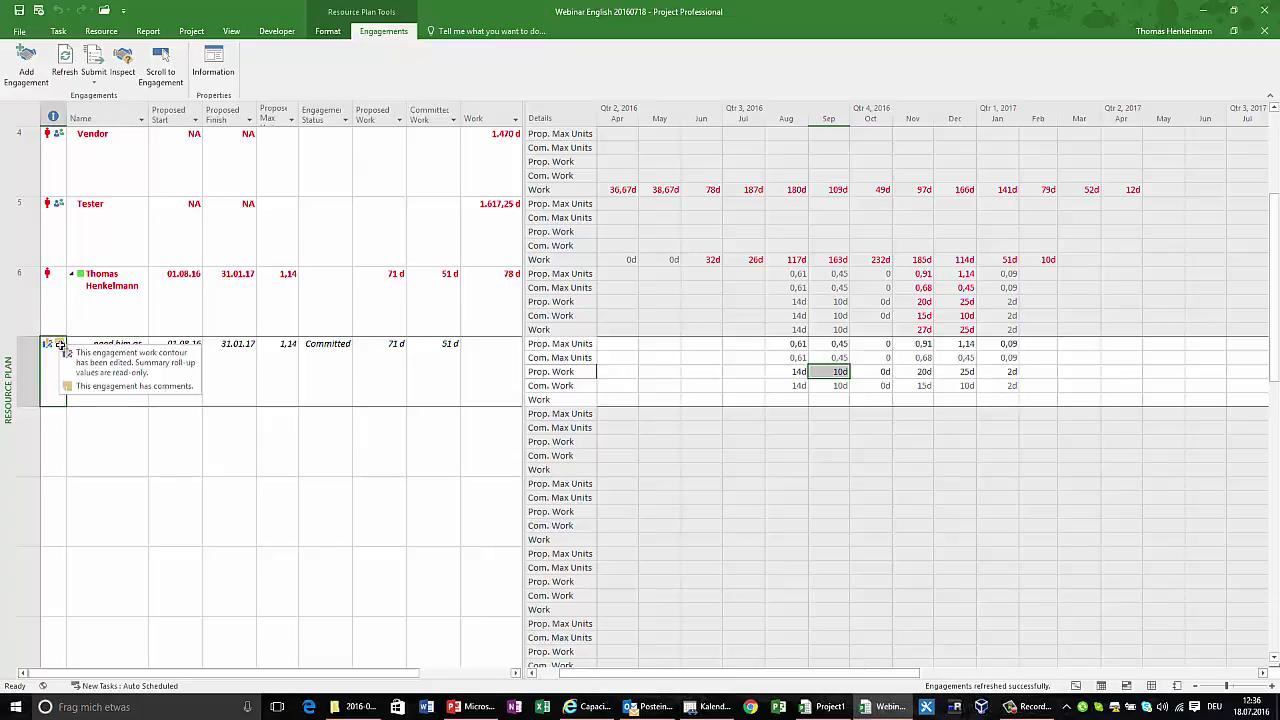
Review the engagement's details and its comment 'Doesn't work in December - vacation', closing without changes.
{"action": "double_click", "coordinate": [60, 344]}
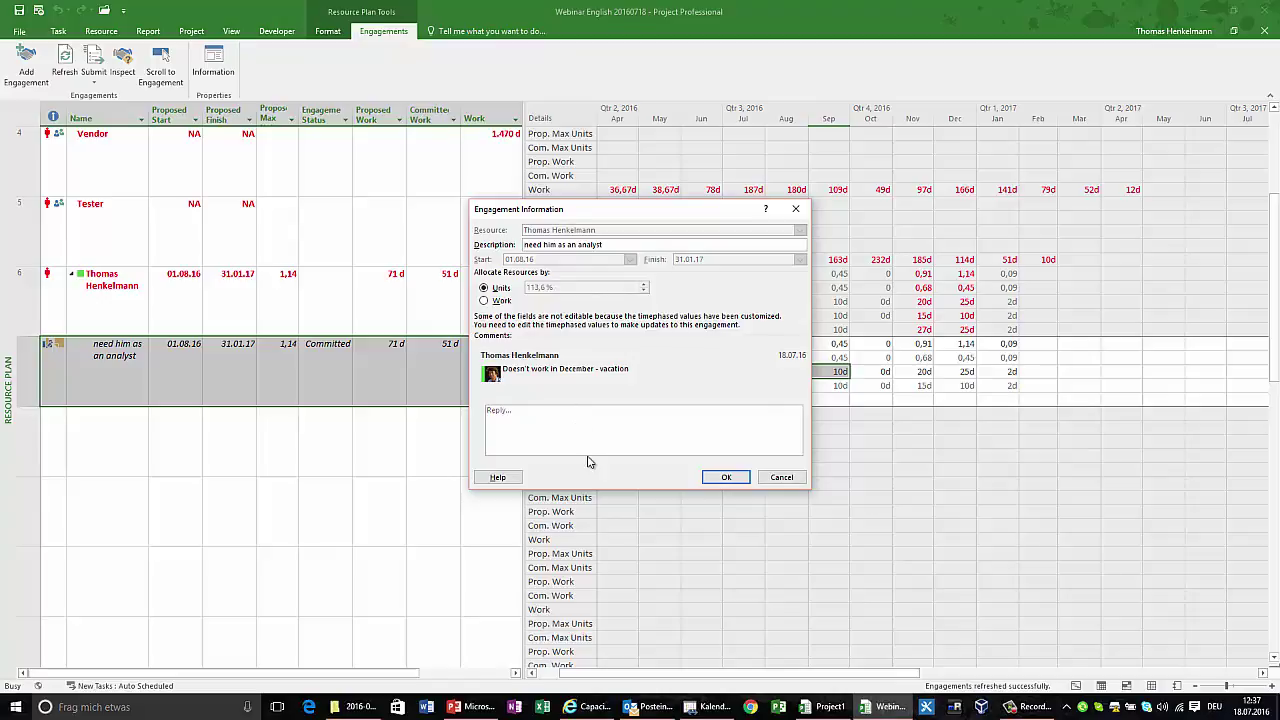
{"action": "left_click", "coordinate": [782, 478]}
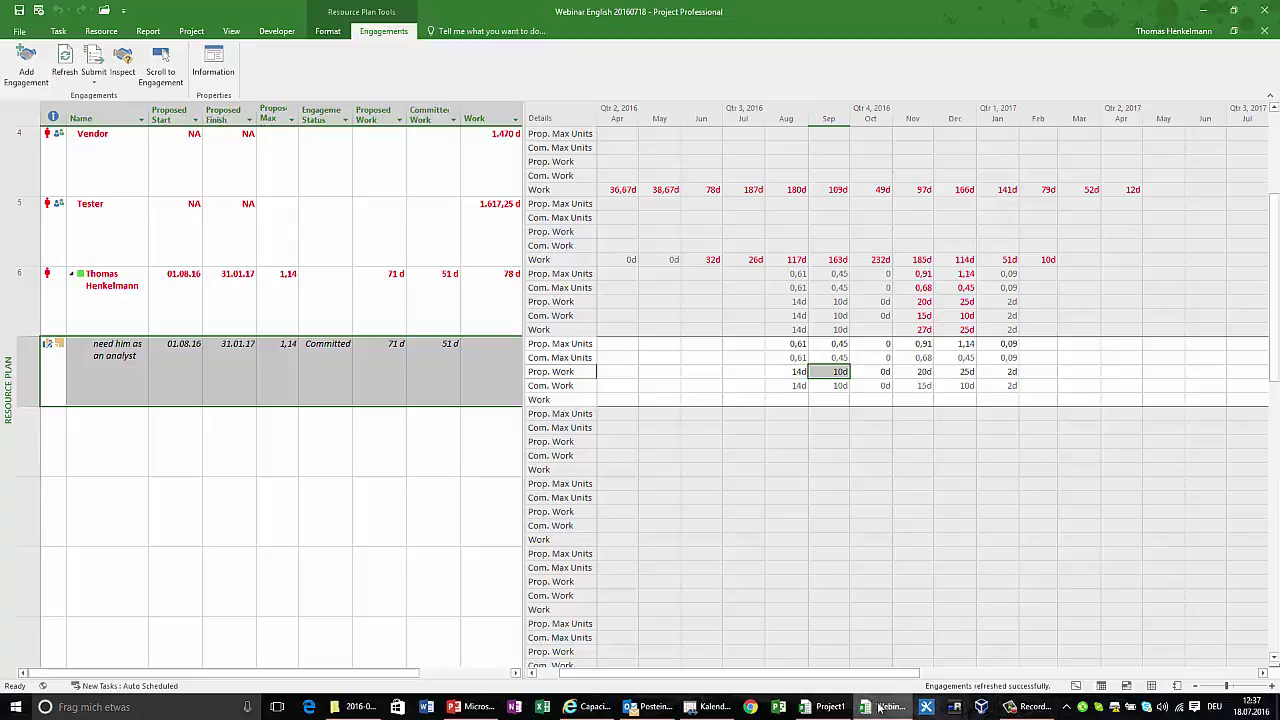
Inspect the heatmap's January work on Webinar 20160413 and the over-allocated August total of 29d.
{"action": "left_click", "coordinate": [590, 707]}
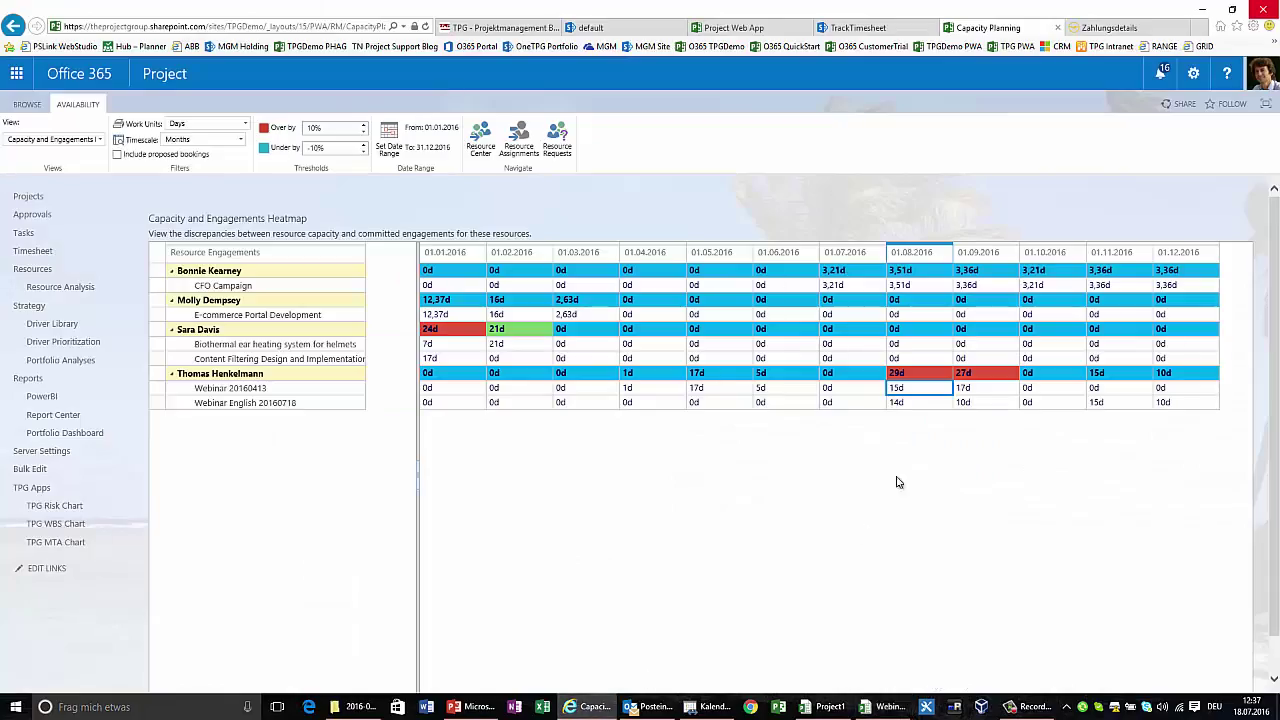
{"action": "left_click", "coordinate": [452, 395]}
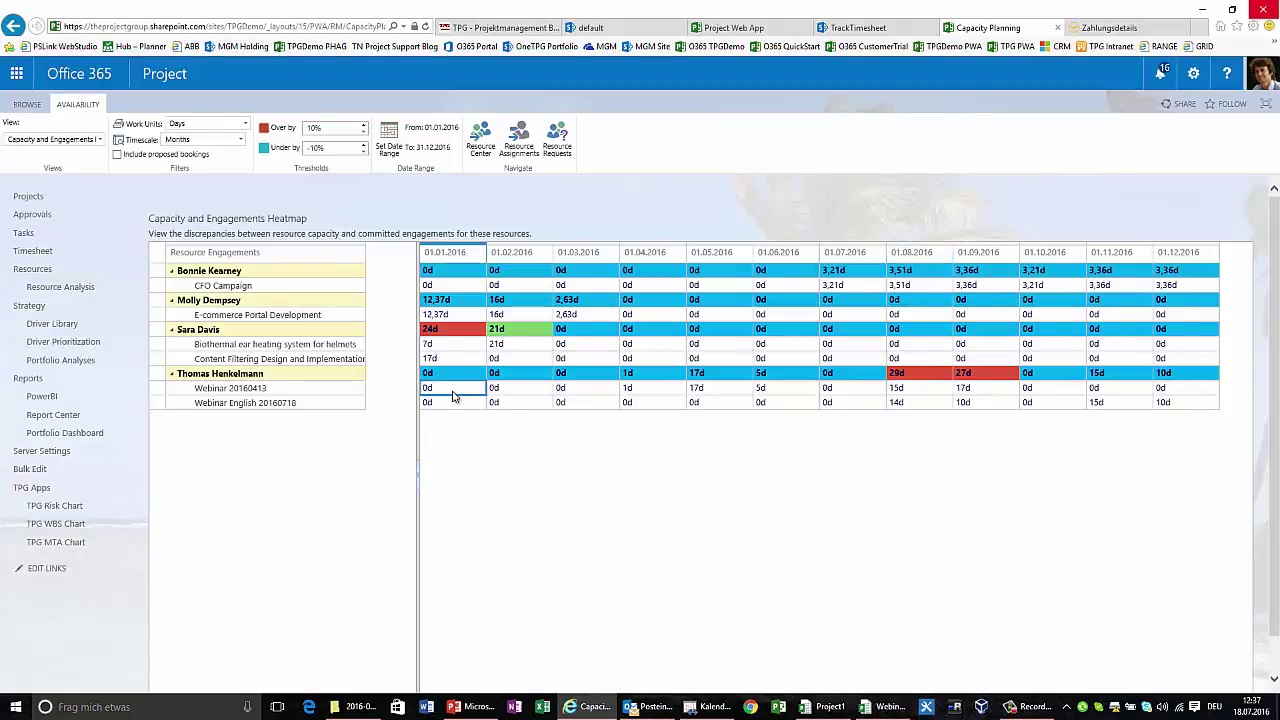
{"action": "left_click", "coordinate": [919, 377]}
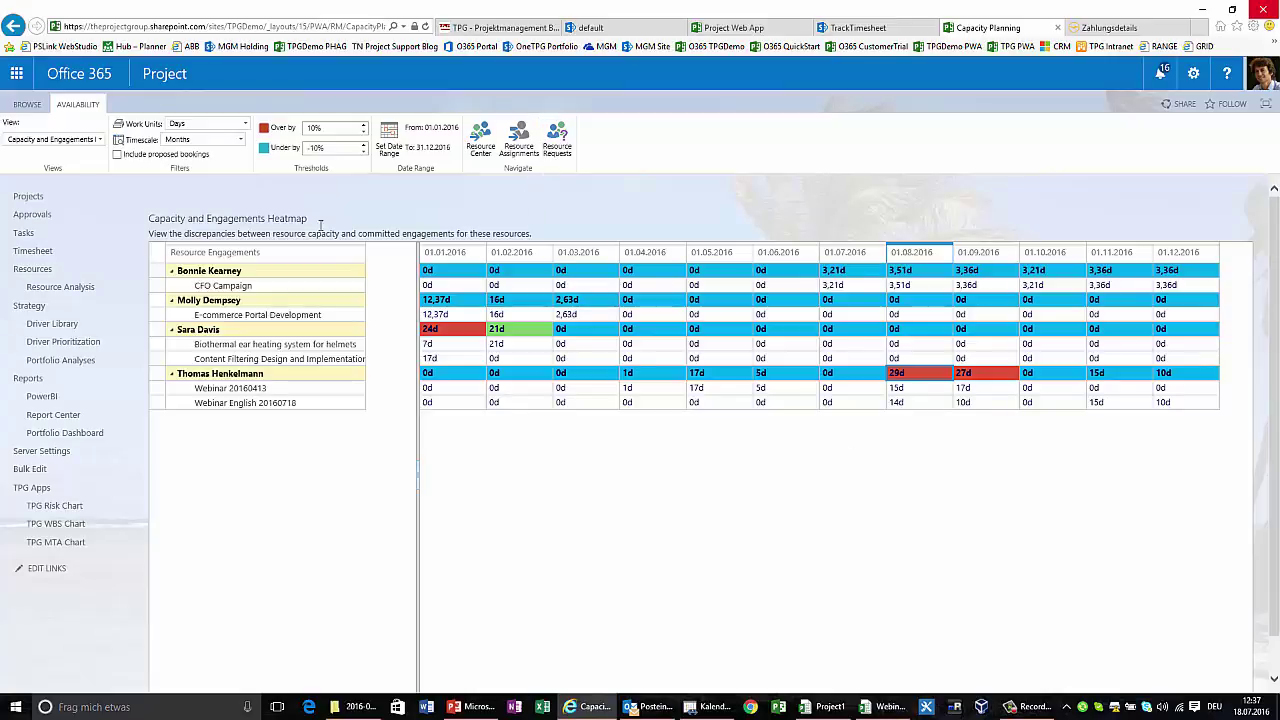
Switch to the Resource Utilization chart, showing 37 d in August against 92 d capacity.
{"action": "left_click", "coordinate": [100, 142]}
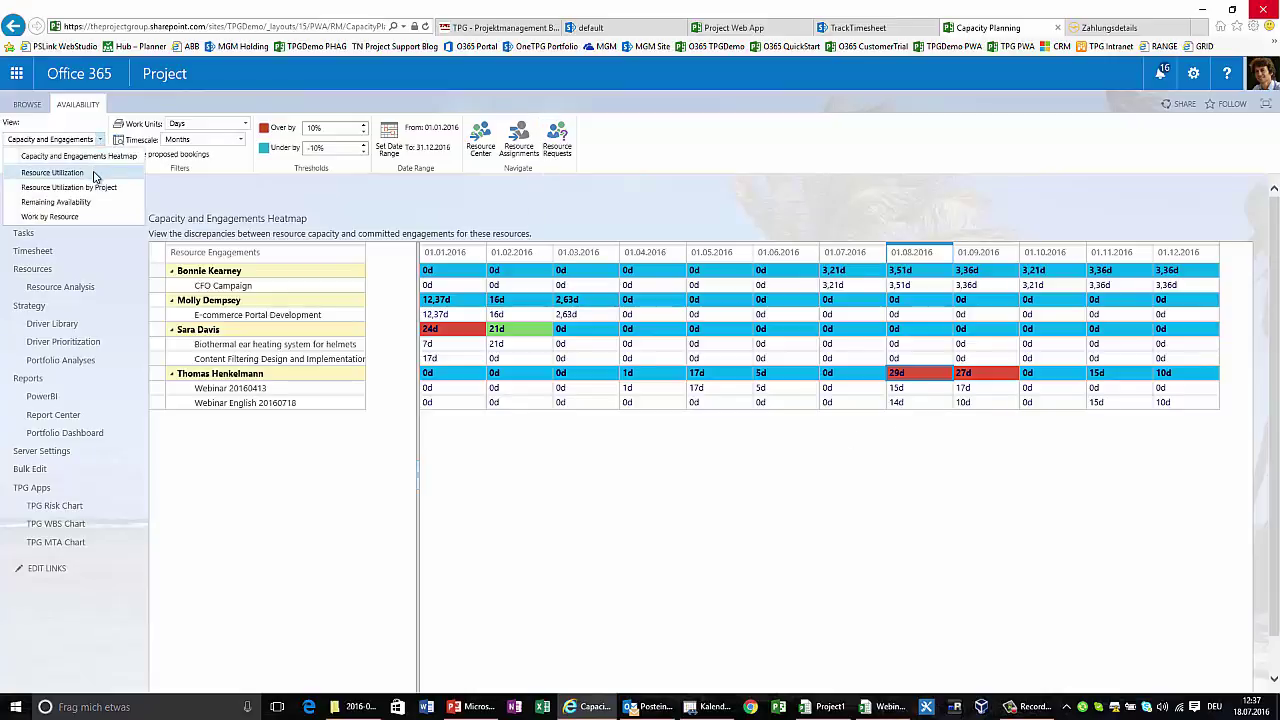
{"action": "left_click", "coordinate": [93, 175]}
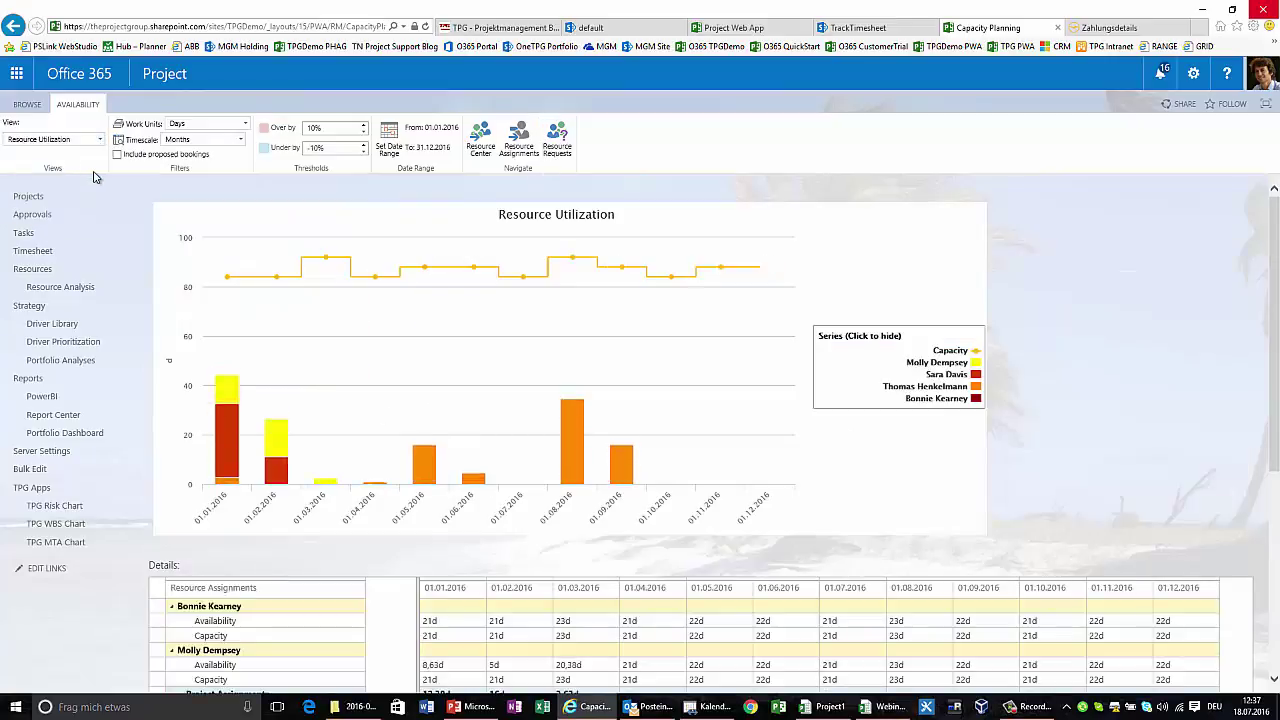
{"action": "mouse_move", "coordinate": [573, 447]}
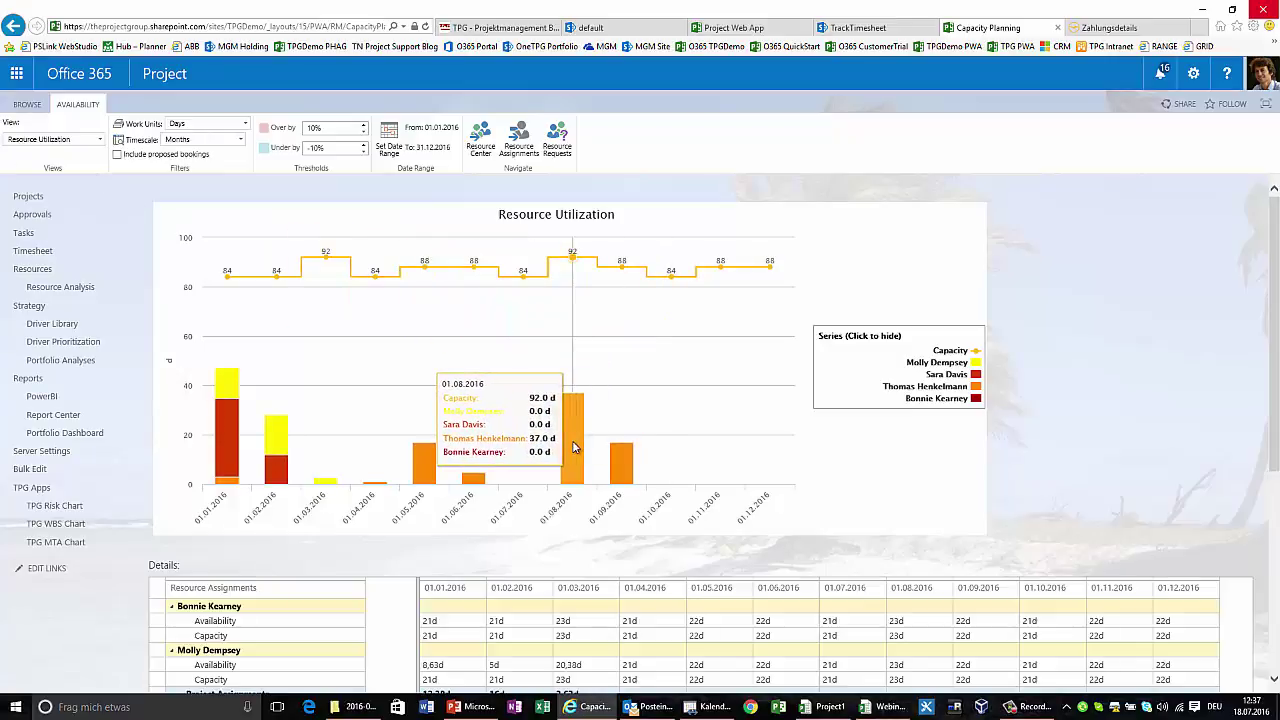